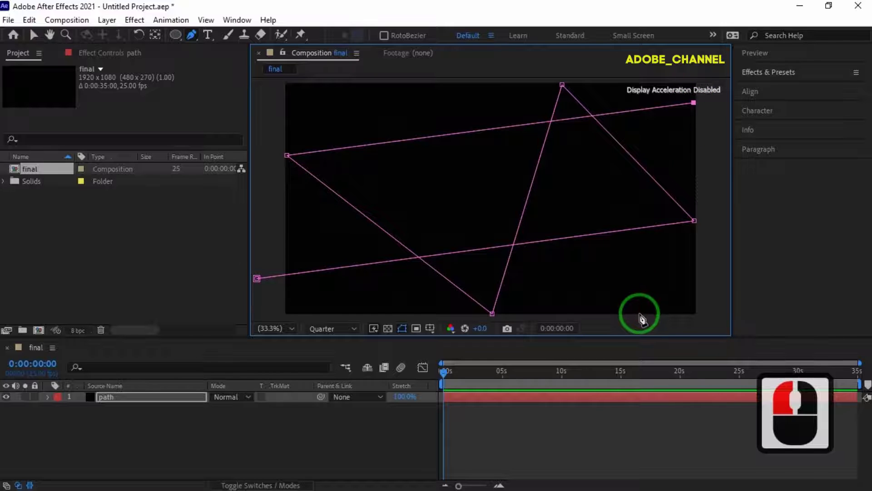
Extend the mask path with straight zigzag segments bouncing between the frame edges, ending just outside the composition's upper-left corner.
{"action": "left_click", "coordinate": [639, 314]}
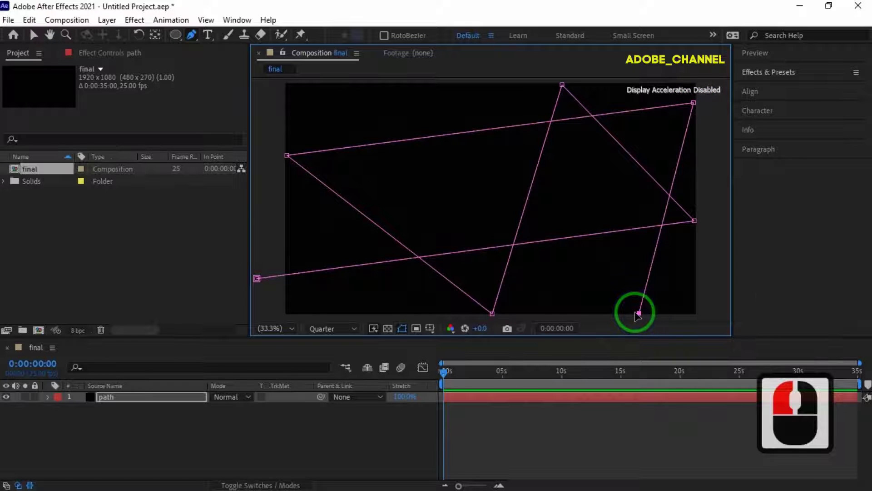
{"action": "left_click", "coordinate": [286, 208]}
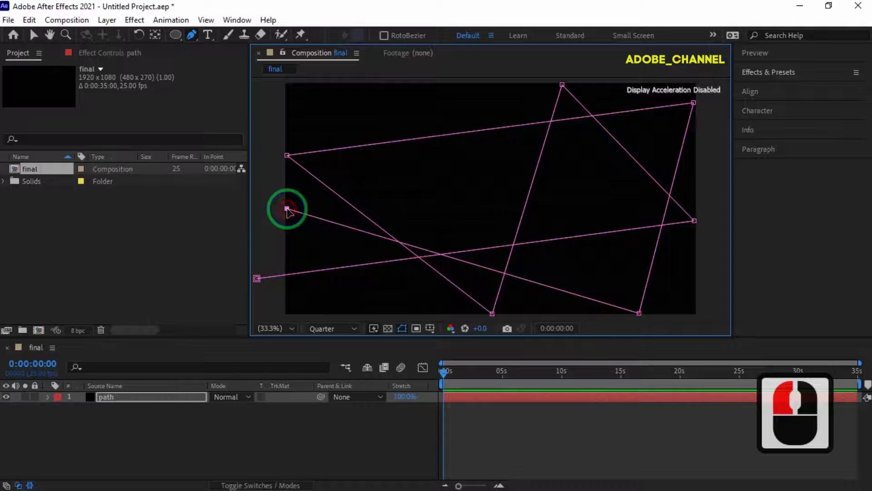
{"action": "left_click", "coordinate": [357, 85]}
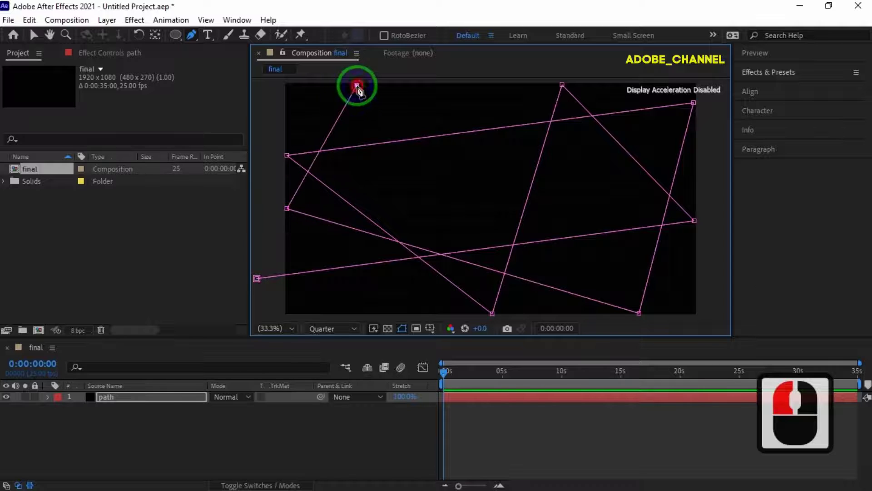
{"action": "left_click", "coordinate": [417, 314]}
{"action": "left_click", "coordinate": [507, 84]}
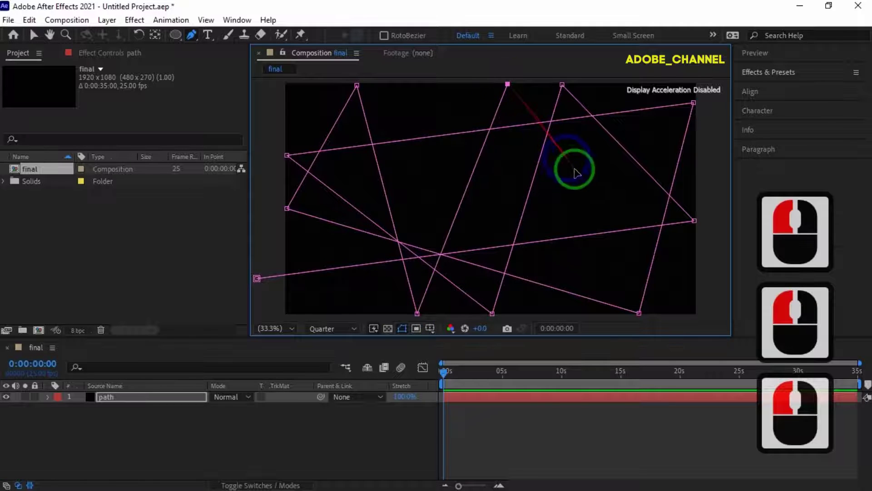
{"action": "left_click", "coordinate": [695, 287]}
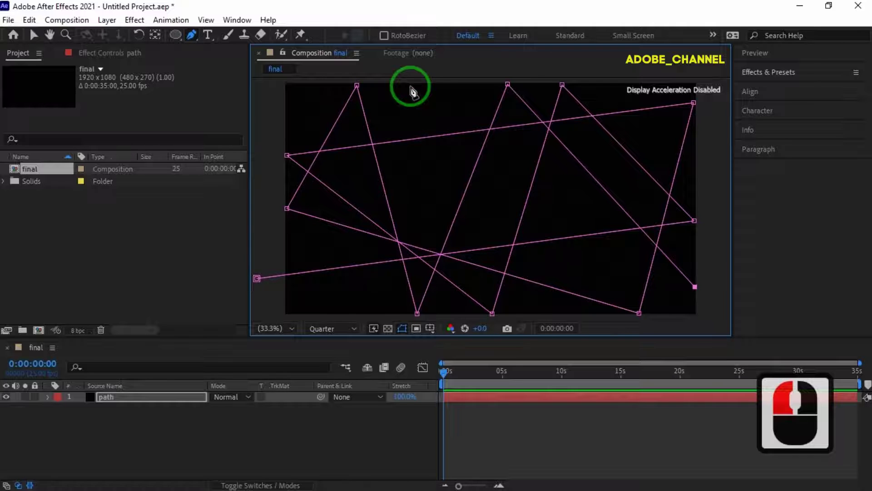
{"action": "left_click", "coordinate": [410, 85]}
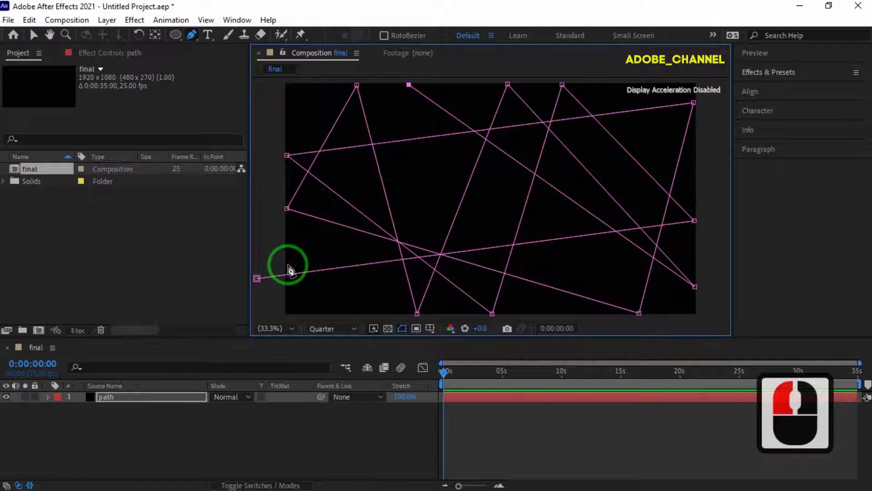
{"action": "left_click", "coordinate": [286, 265]}
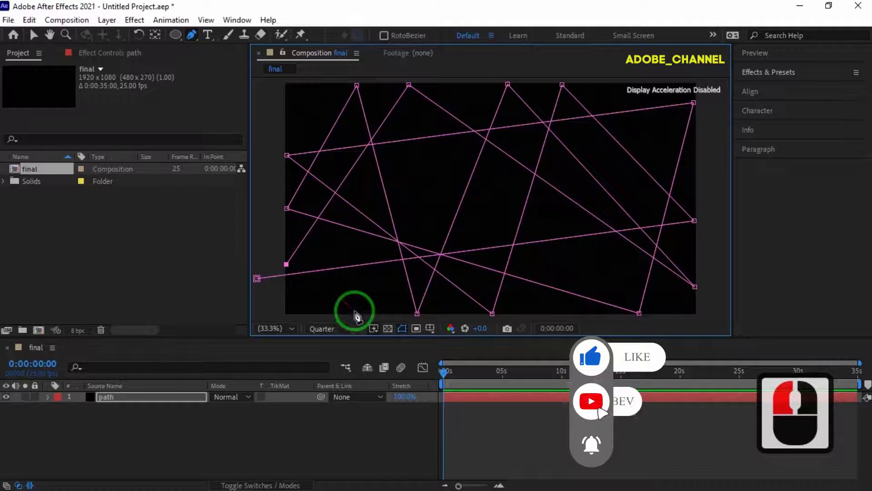
{"action": "left_click", "coordinate": [364, 312]}
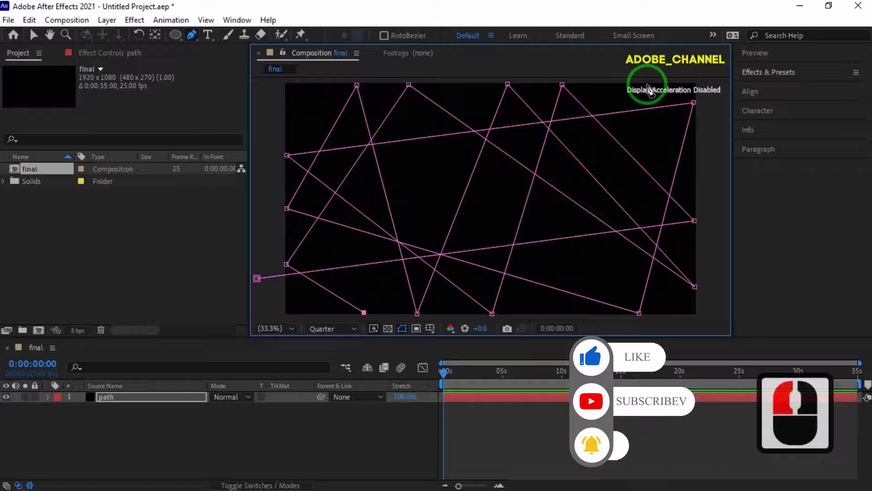
{"action": "left_click", "coordinate": [647, 85]}
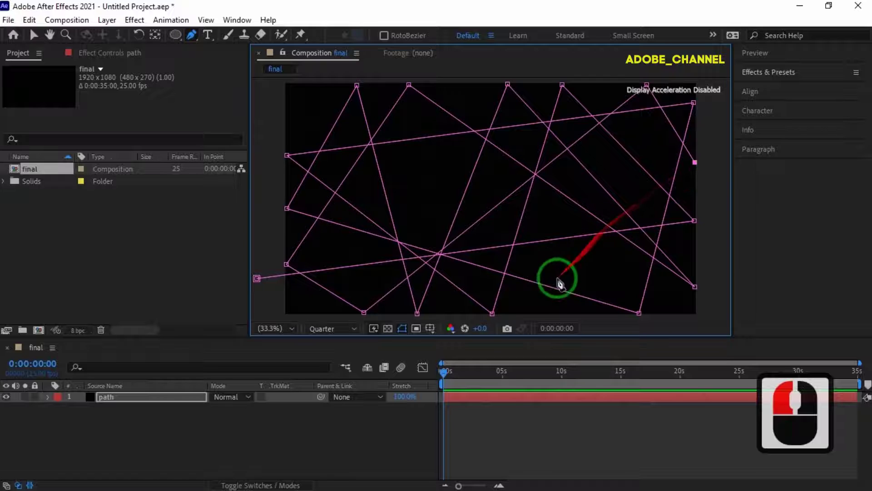
{"action": "left_click", "coordinate": [527, 313]}
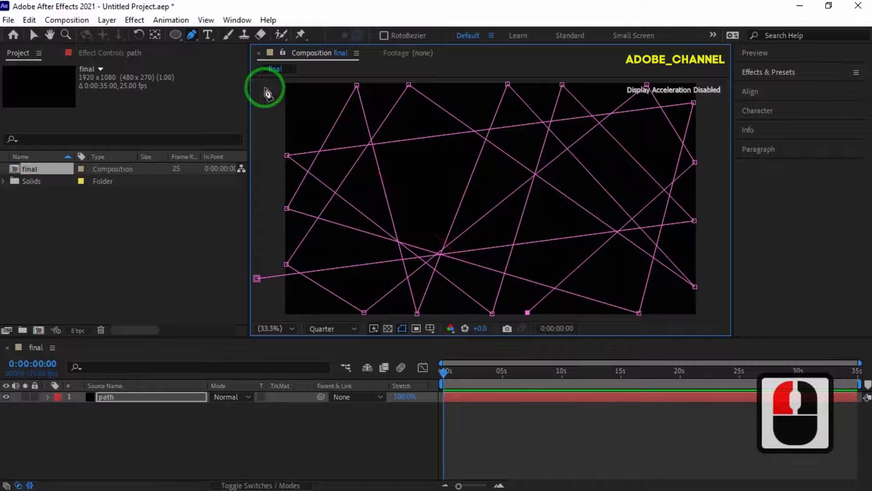
{"action": "left_click", "coordinate": [259, 85]}
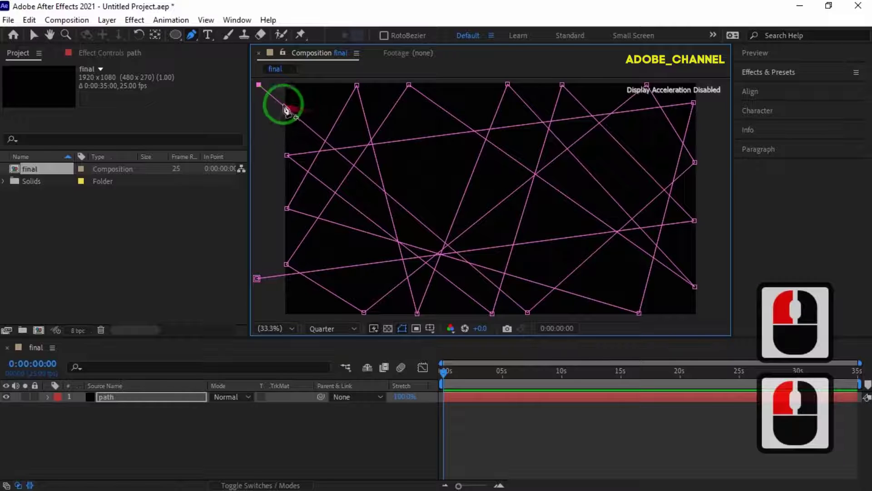
Move both end points of the zigzag mask path farther outside the left side of the composition frame.
{"action": "scroll", "coordinate": [353, 135], "scroll_direction": "down", "scroll_amount": 2}
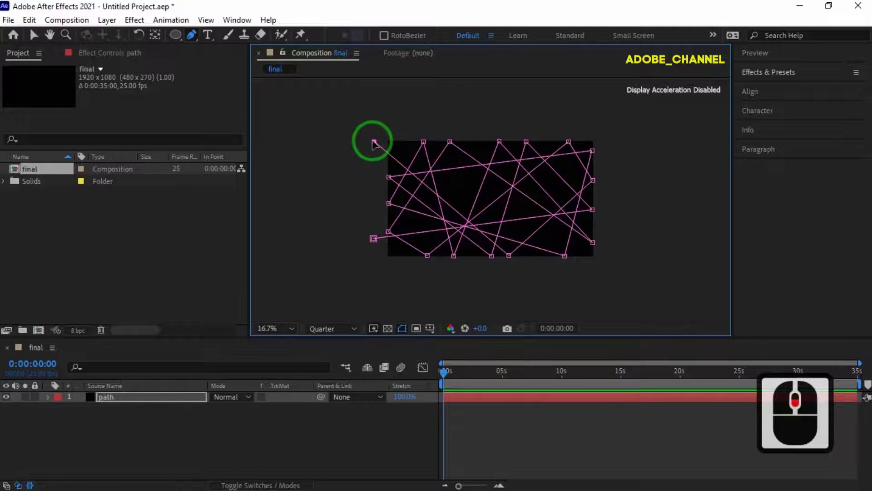
{"action": "left_click_drag", "start_coordinate": [374, 144], "coordinate": [354, 126]}
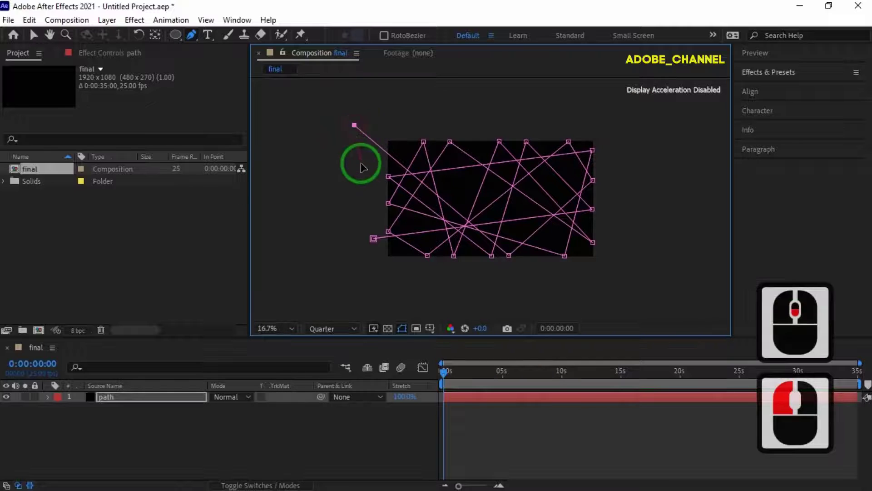
{"action": "left_click", "coordinate": [34, 35]}
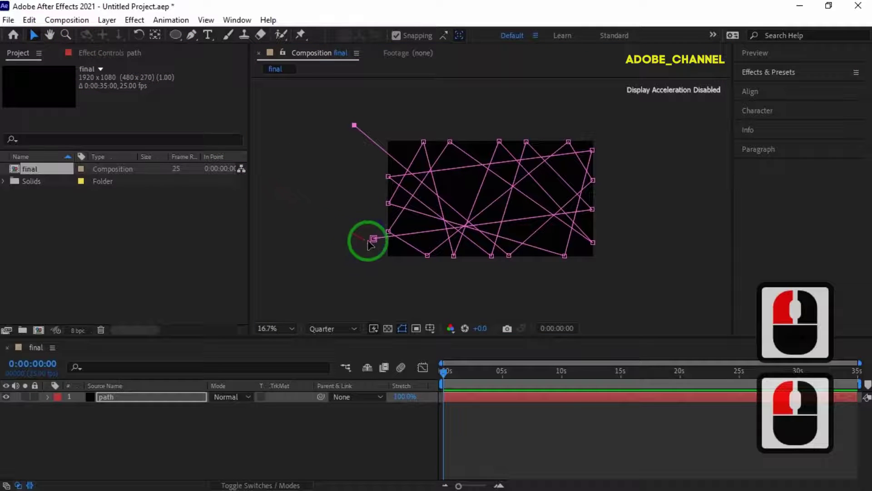
{"action": "left_click_drag", "start_coordinate": [371, 240], "coordinate": [337, 247]}
{"action": "left_click", "coordinate": [291, 327]}
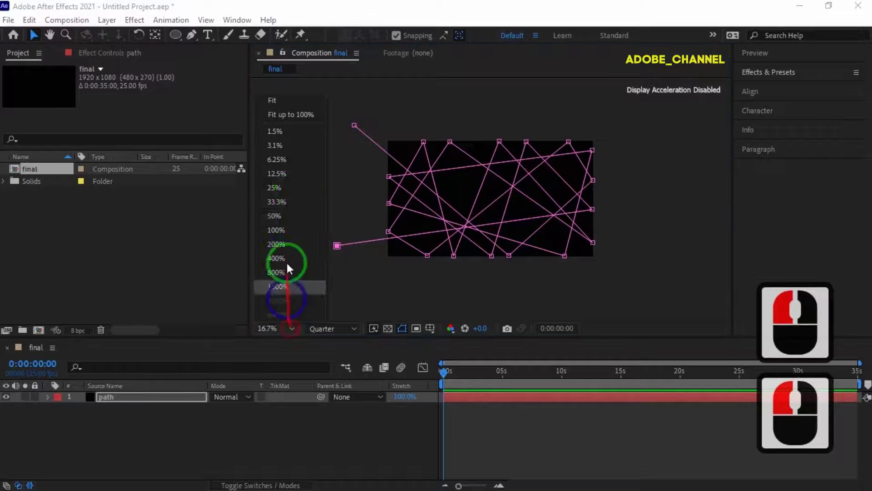
{"action": "left_click", "coordinate": [285, 104]}
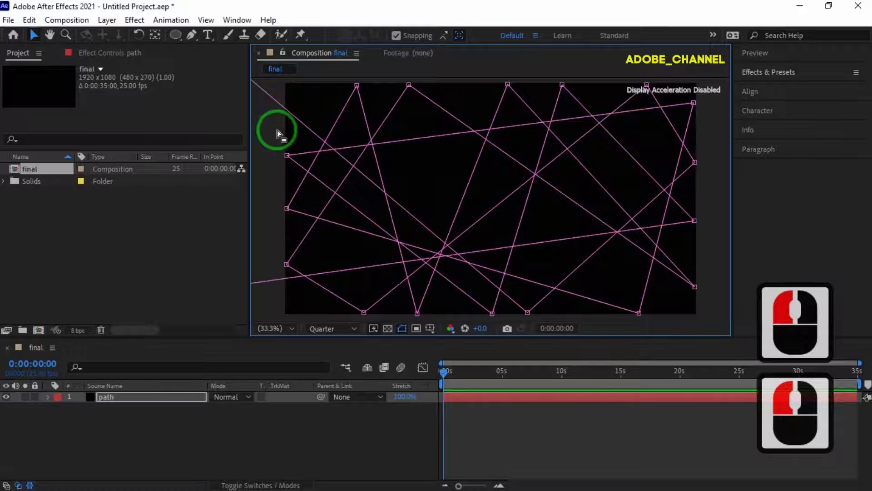
Create a new 1920 x 1080 px black solid layer named particle.
{"action": "right_click", "coordinate": [211, 427]}
{"action": "mouse_move", "coordinate": [271, 274]}
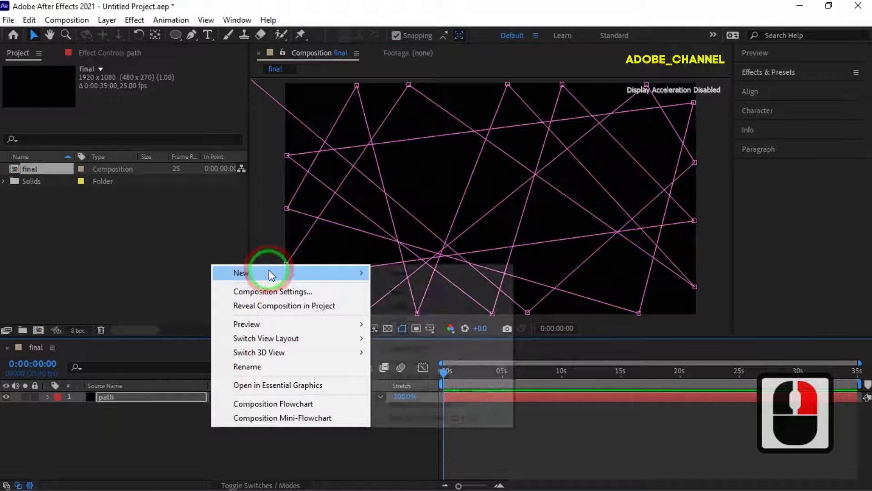
{"action": "left_click", "coordinate": [410, 307]}
{"action": "left_click", "coordinate": [185, 133]}
{"action": "type", "text": "par"}
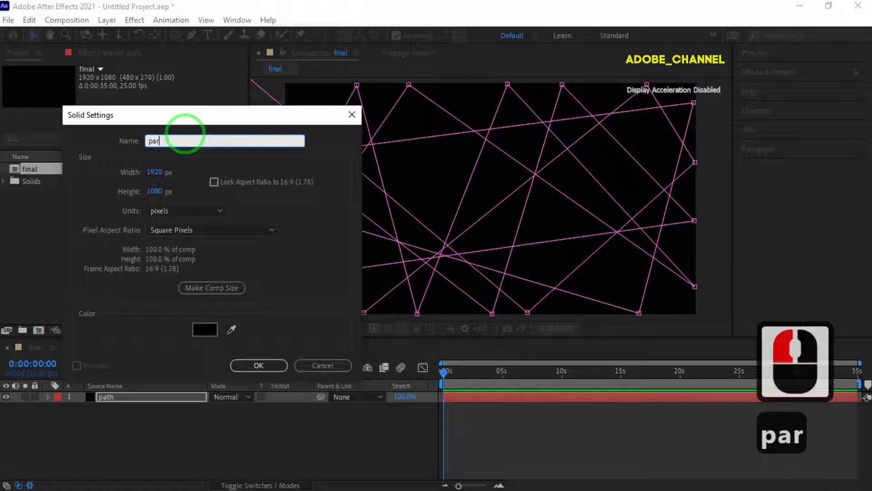
{"action": "type", "text": "ticle"}
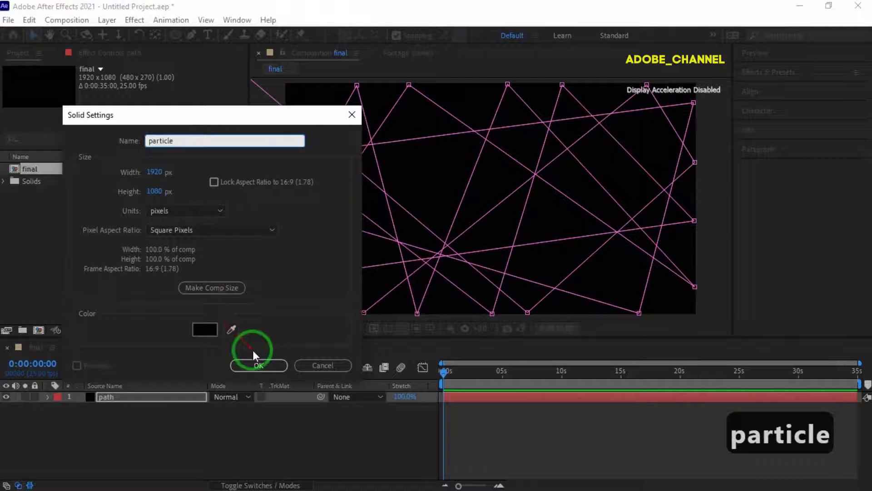
{"action": "left_click", "coordinate": [258, 364]}
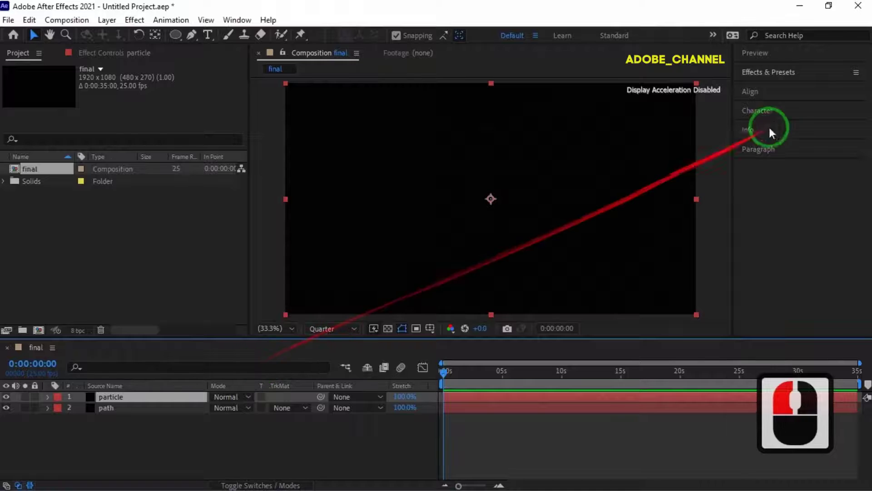
Find the RG Trapcode Particular effect and apply it to the particle layer.
{"action": "left_click", "coordinate": [794, 74]}
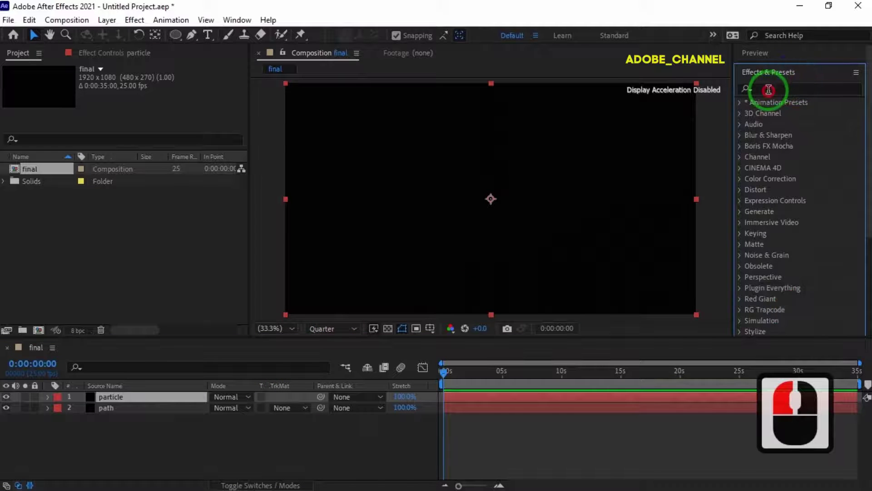
{"action": "left_click", "coordinate": [777, 89]}
{"action": "type", "text": "parti"}
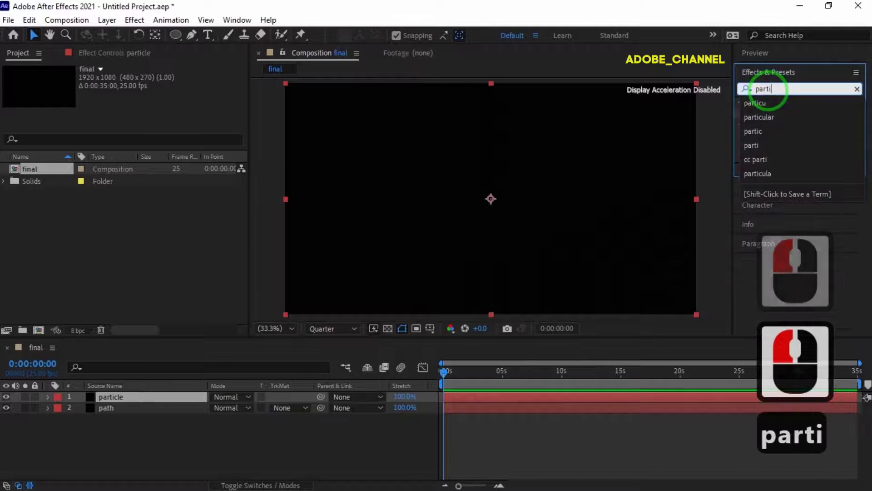
{"action": "type", "text": "cular"}
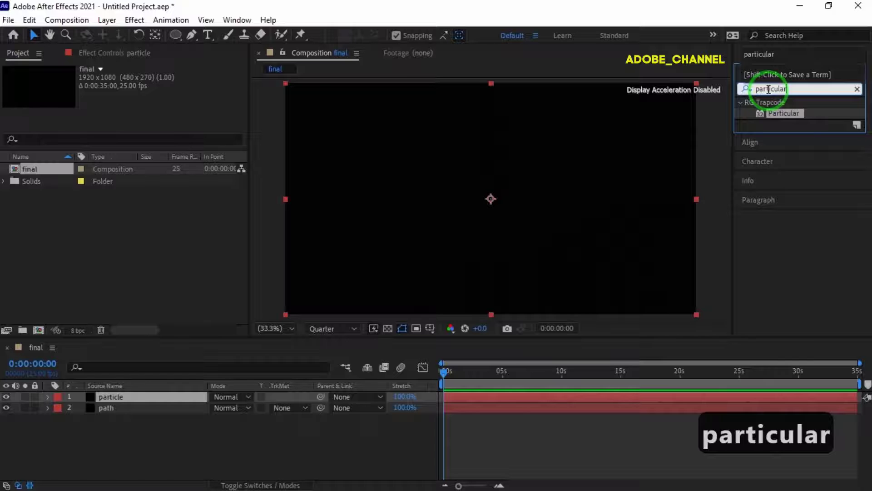
{"action": "double_click", "coordinate": [792, 113]}
{"action": "left_click_drag", "start_coordinate": [793, 113], "coordinate": [135, 411]}
Copy the Mask Path property of Mask 1 on the path layer.
{"action": "left_click", "coordinate": [134, 408]}
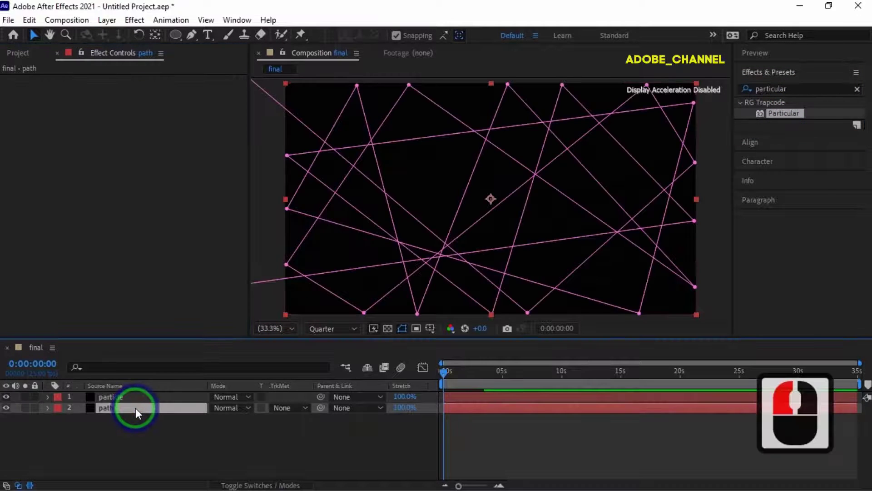
{"action": "left_click", "coordinate": [49, 408]}
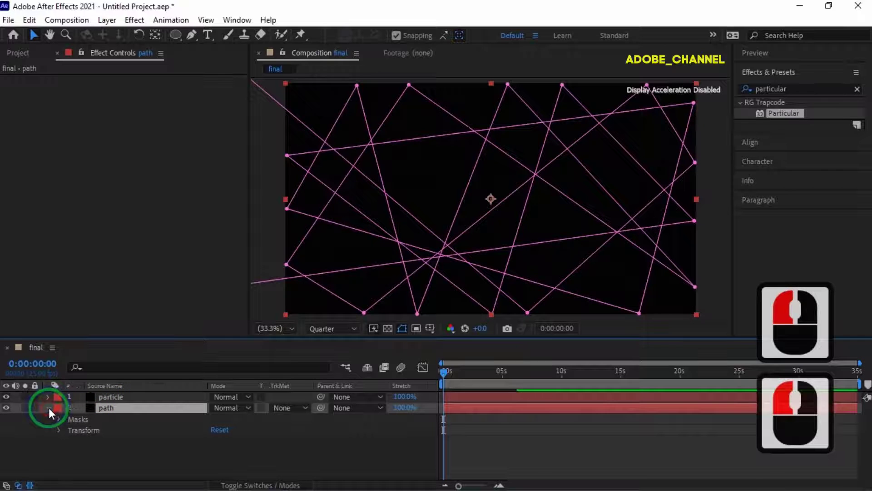
{"action": "left_click", "coordinate": [61, 419]}
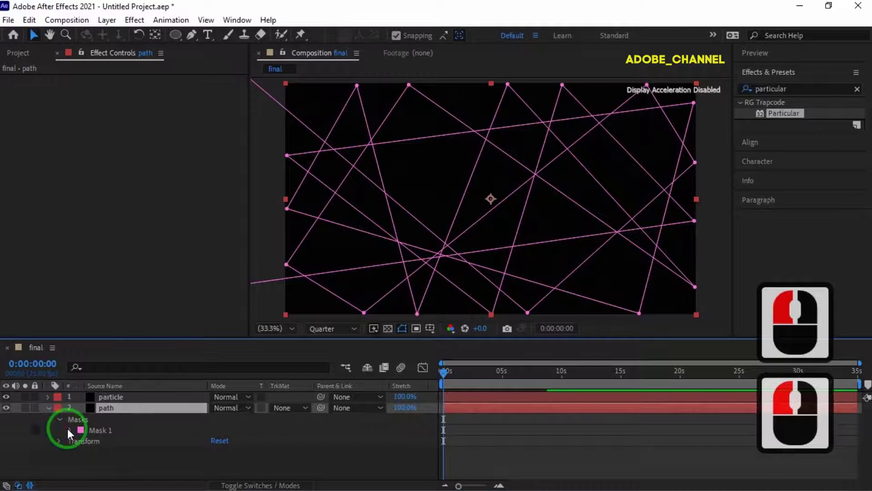
{"action": "left_click", "coordinate": [69, 430]}
{"action": "left_click", "coordinate": [122, 442]}
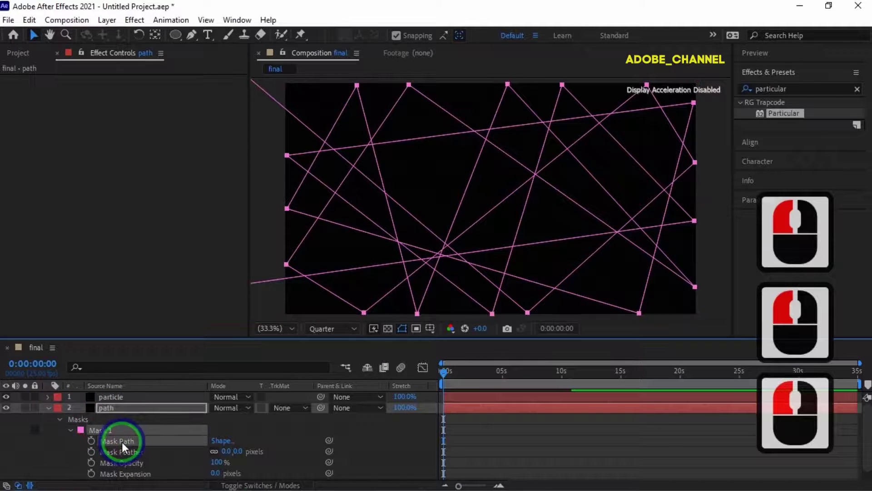
{"action": "key", "text": "ctrl+c"}
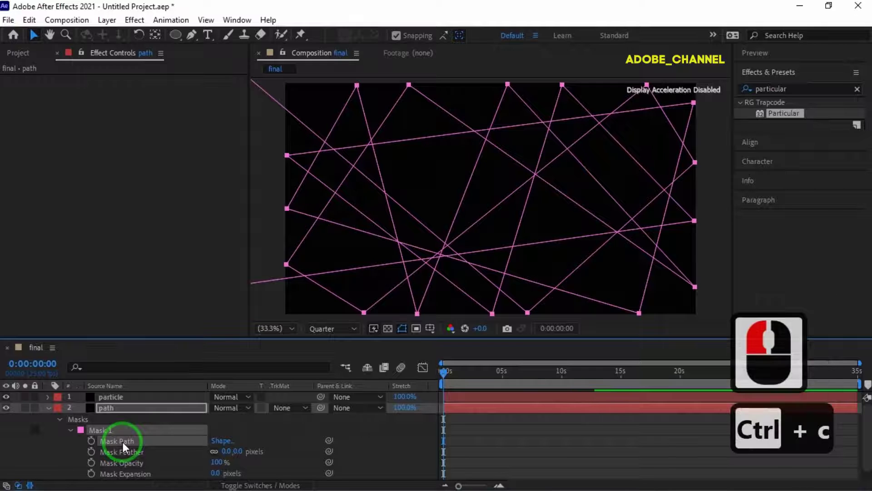
Paste the copied mask path into the Position property of Particular's Emitter (Master) on the particle layer.
{"action": "left_click", "coordinate": [48, 396]}
{"action": "left_click", "coordinate": [59, 407]}
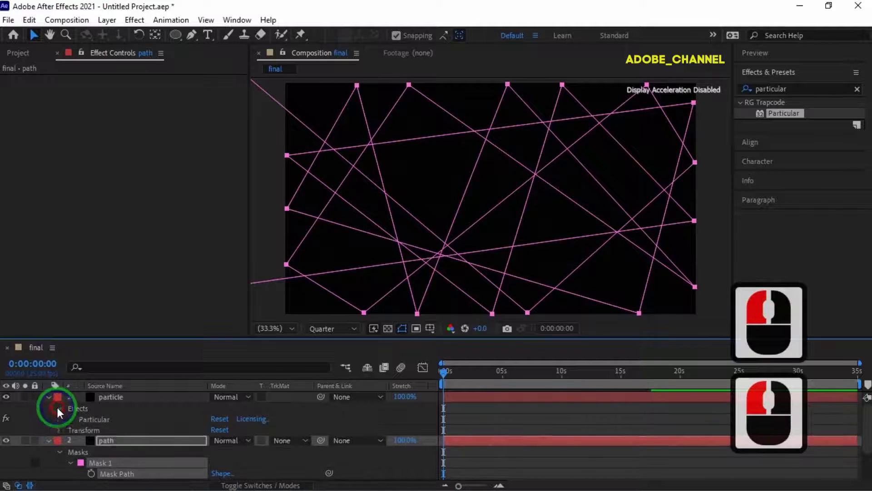
{"action": "left_click", "coordinate": [70, 417]}
{"action": "scroll", "coordinate": [69, 415], "scroll_direction": "down", "scroll_amount": 1}
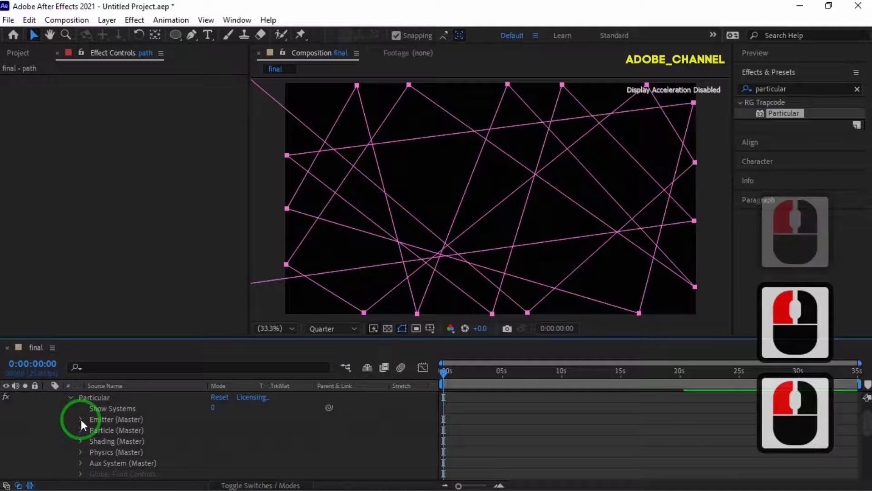
{"action": "left_click", "coordinate": [81, 419]}
{"action": "scroll", "coordinate": [81, 419], "scroll_direction": "down", "scroll_amount": 1}
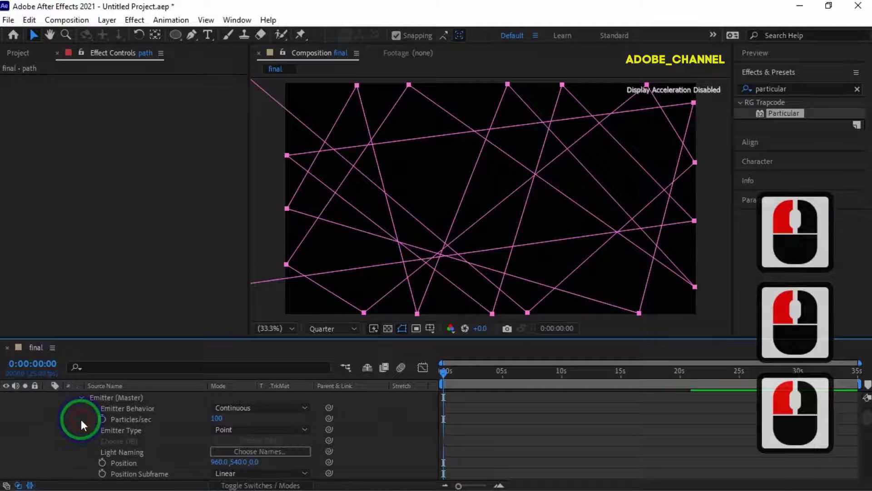
{"action": "left_click", "coordinate": [122, 462]}
{"action": "left_click_drag", "start_coordinate": [122, 463], "coordinate": [480, 488]}
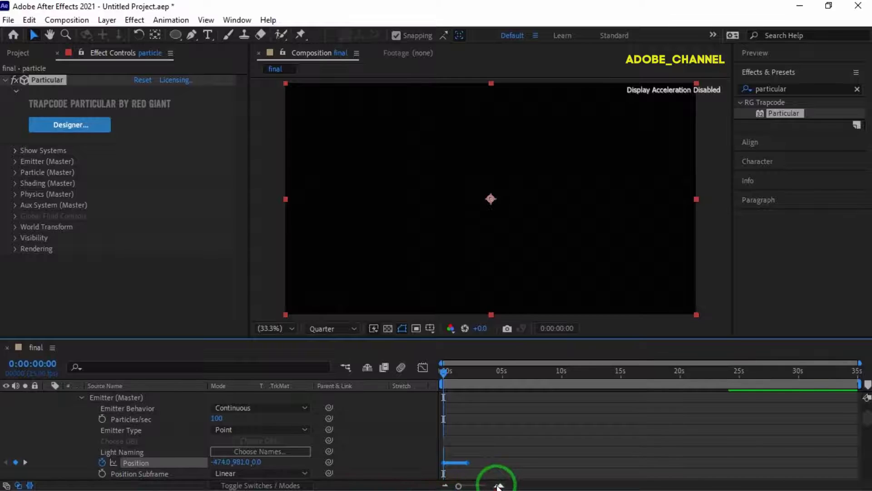
Stretch the emitter Position keyframes proportionally so the last one lies at about 5 seconds.
{"action": "double_click", "coordinate": [500, 485]}
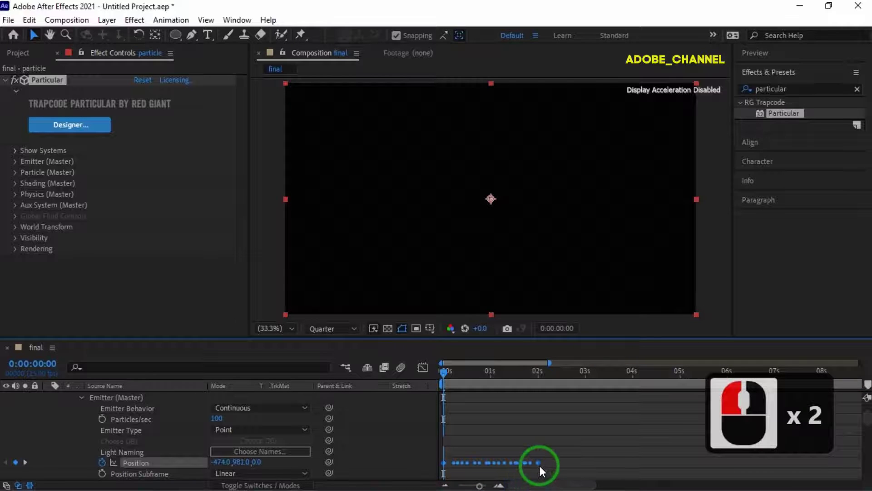
{"action": "mouse_move", "coordinate": [540, 466]}
{"action": "left_click_drag", "start_coordinate": [539, 463], "coordinate": [651, 462]}
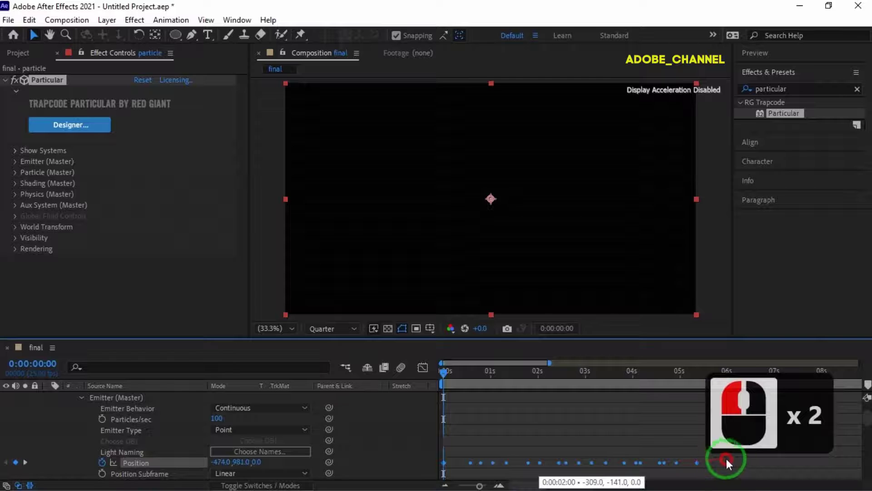
{"action": "left_click_drag", "start_coordinate": [726, 459], "coordinate": [797, 457]}
{"action": "left_click_drag", "start_coordinate": [849, 465], "coordinate": [673, 463]}
{"action": "left_click_drag", "start_coordinate": [479, 485], "coordinate": [459, 485]}
{"action": "left_click", "coordinate": [509, 464]}
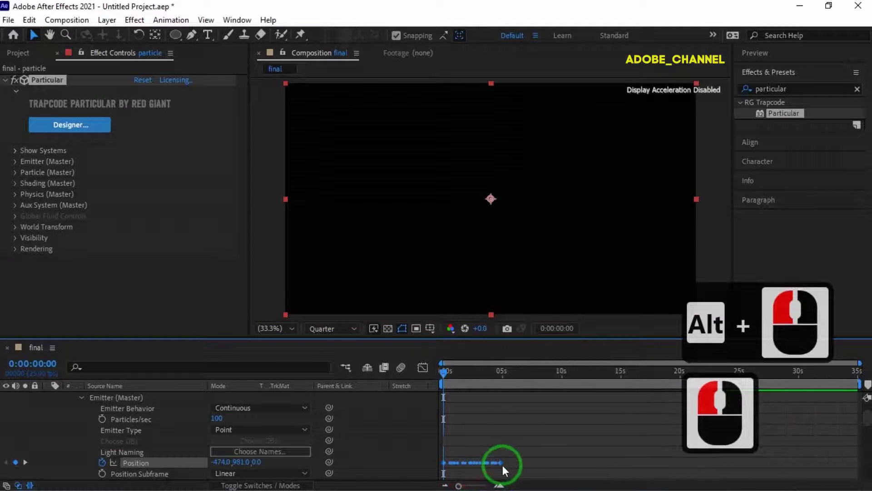
Stretch the emitter Position keyframes proportionally so the last one lies near the composition's end at about 35 seconds.
{"action": "left_click_drag", "start_coordinate": [501, 463], "coordinate": [853, 463]}
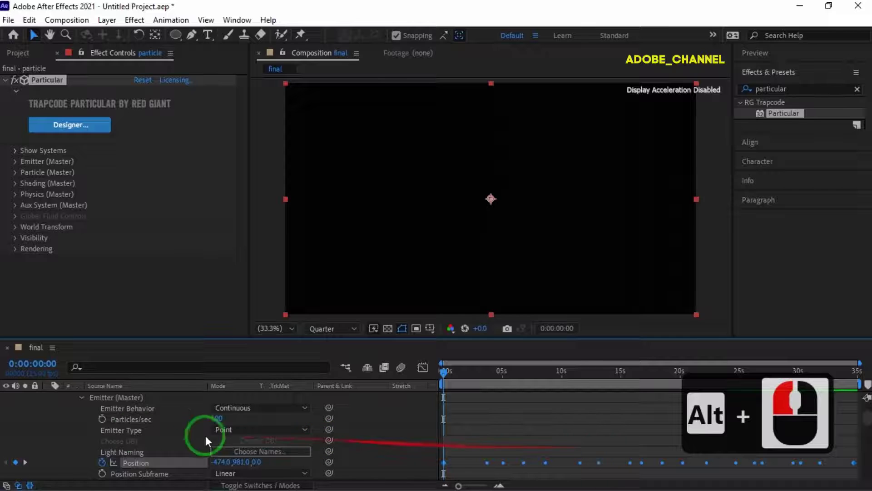
Collapse the properties of the particle and path layers and hide the path layer.
{"action": "double_click", "coordinate": [60, 424]}
{"action": "left_click", "coordinate": [48, 397]}
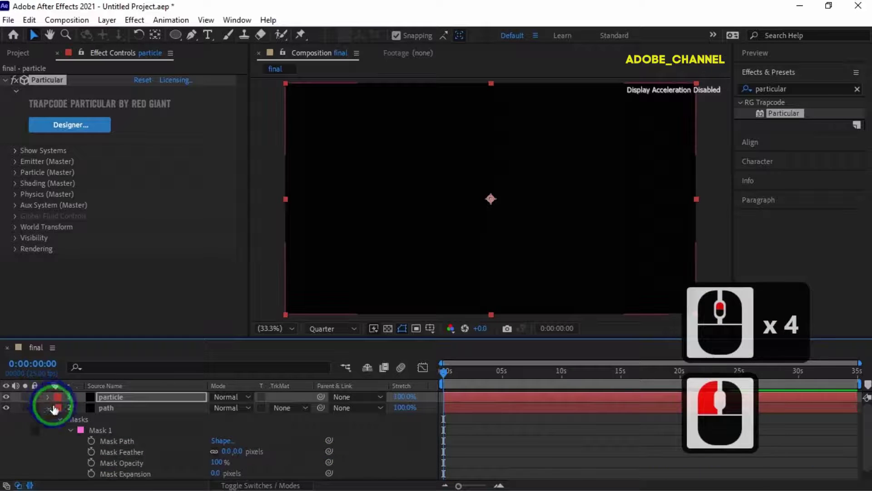
{"action": "left_click", "coordinate": [47, 407]}
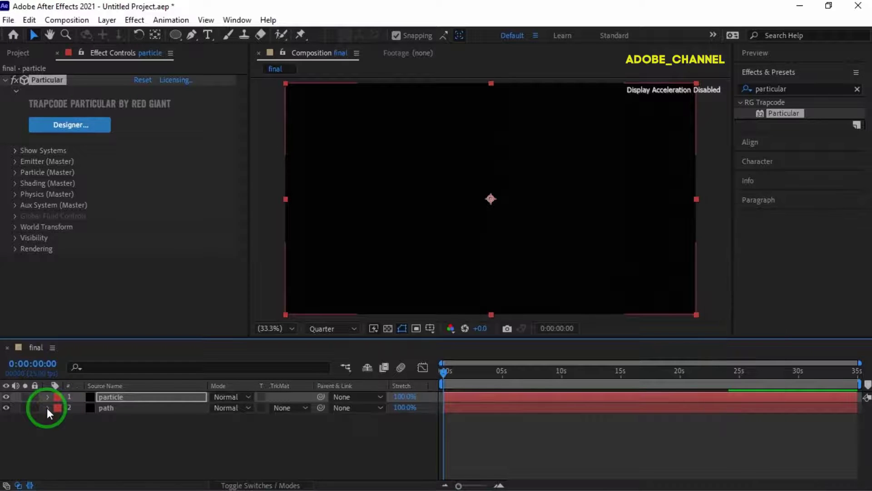
{"action": "left_click", "coordinate": [5, 407]}
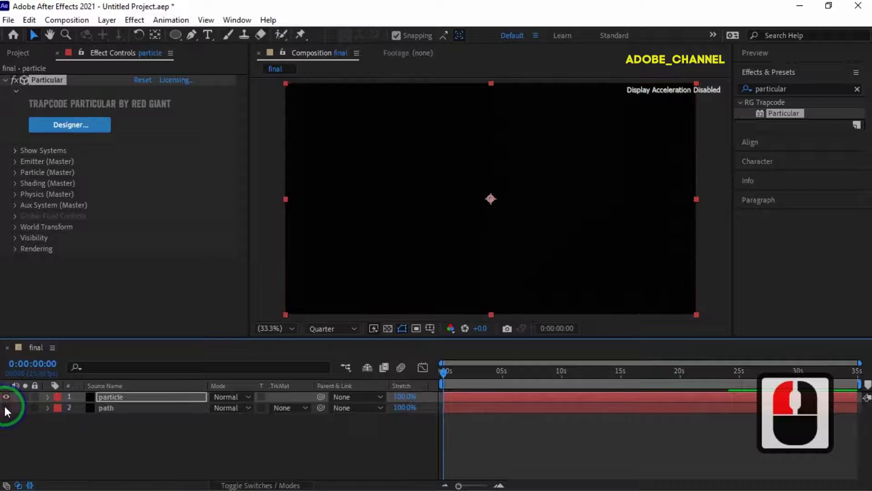
Set Particular's Emitter (Master) Particles/sec to 3000 and move the current time to 0:00:02:04.
{"action": "left_click", "coordinate": [15, 160]}
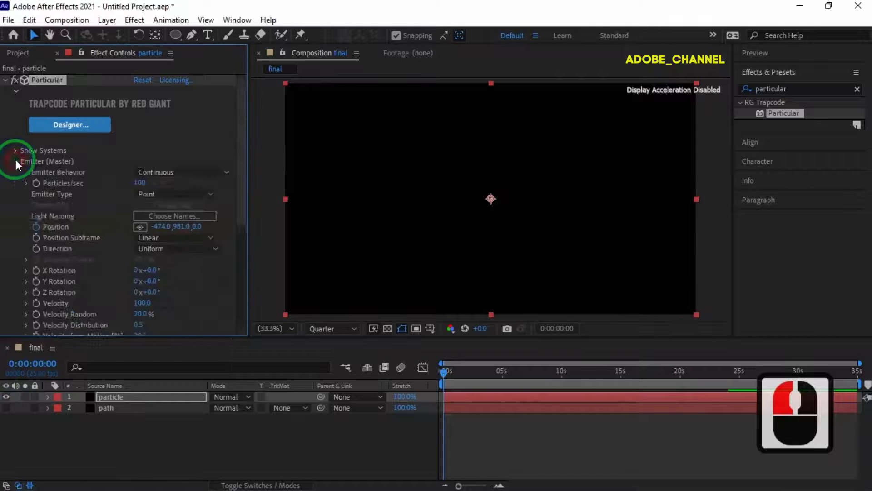
{"action": "scroll", "coordinate": [16, 159], "scroll_direction": "down", "scroll_amount": 3}
{"action": "left_click", "coordinate": [139, 102]}
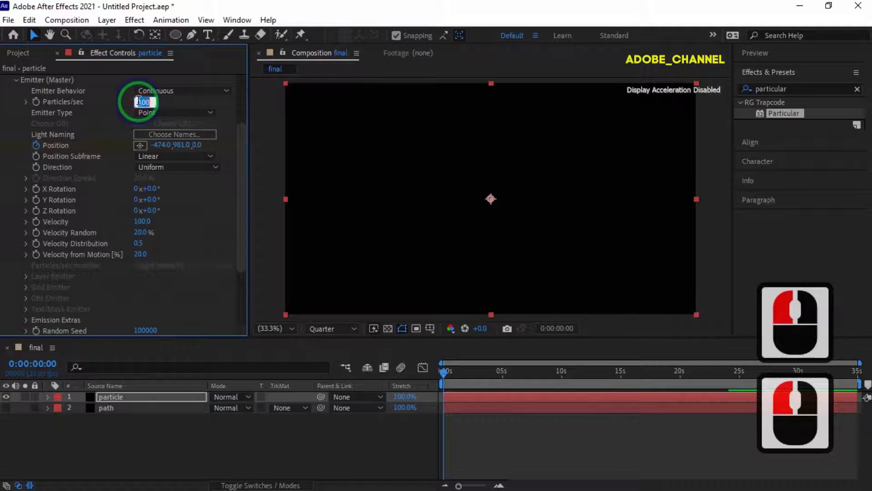
{"action": "type", "text": "3000"}
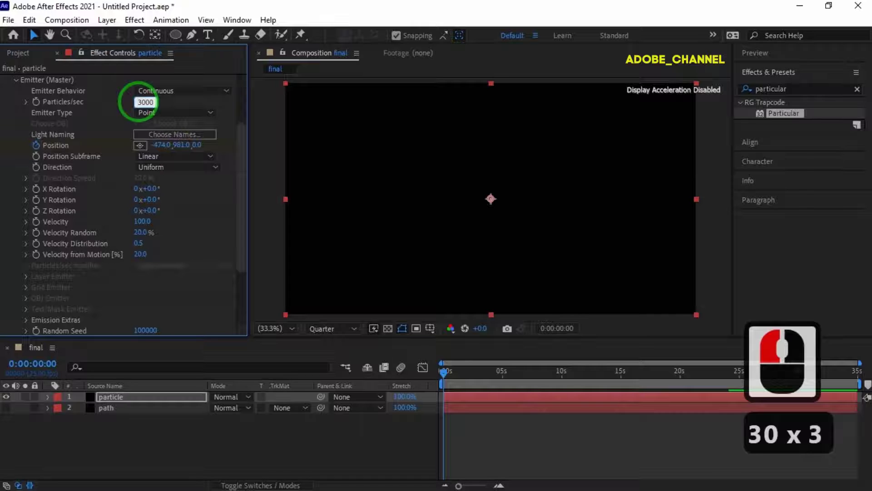
{"action": "key", "text": "Return"}
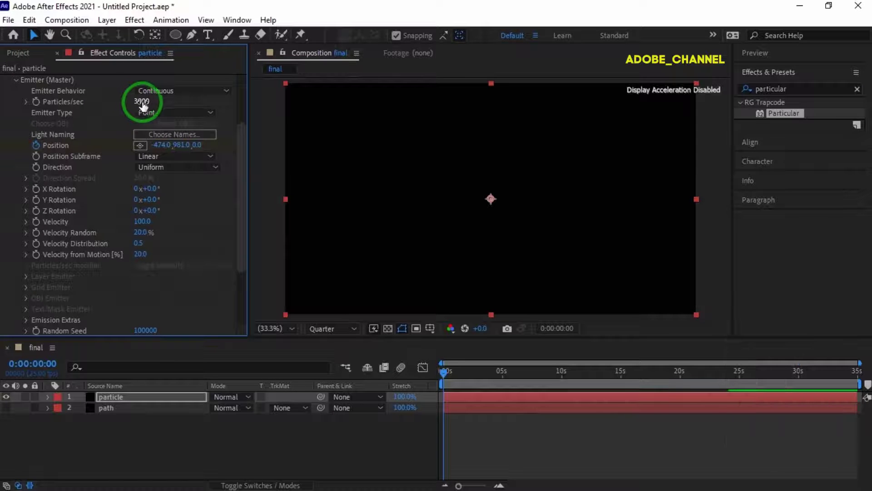
{"action": "left_click_drag", "start_coordinate": [443, 374], "coordinate": [469, 372]}
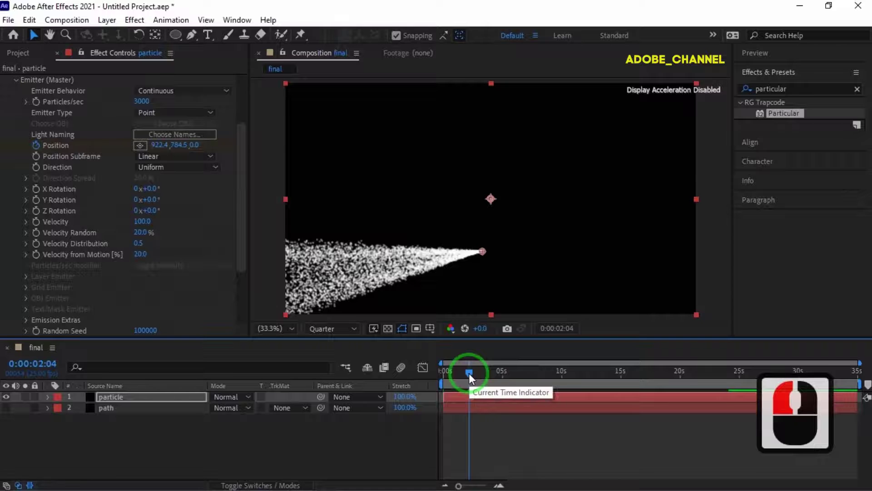
Set the emitter's Direction to Directional and its Velocity to 250.
{"action": "left_click", "coordinate": [139, 145]}
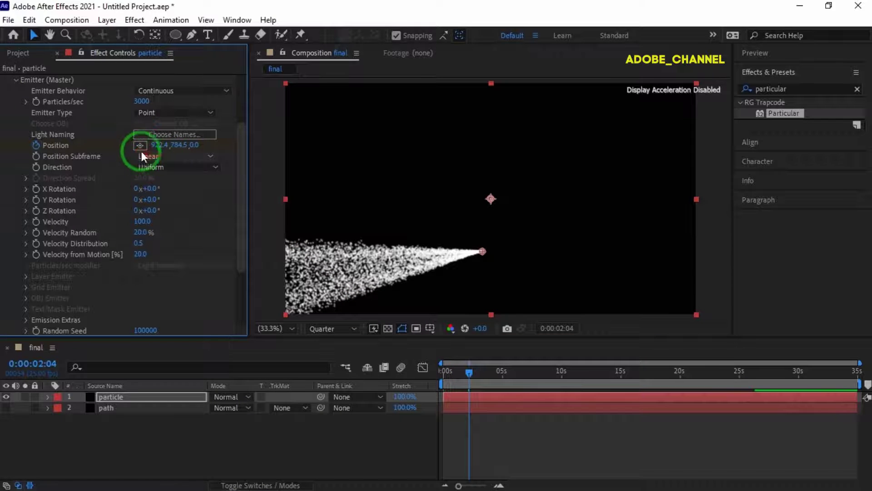
{"action": "left_click", "coordinate": [214, 167]}
{"action": "left_click", "coordinate": [192, 195]}
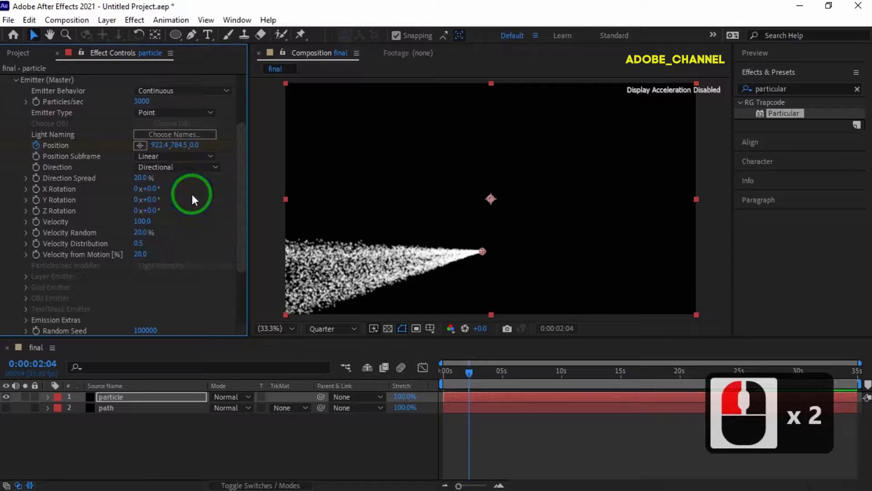
{"action": "left_click", "coordinate": [142, 222]}
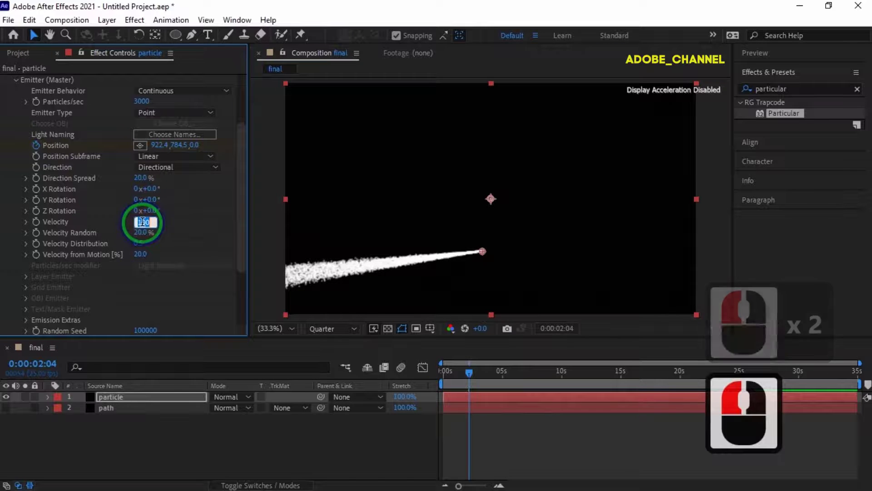
{"action": "type", "text": "250"}
{"action": "key", "text": "Return"}
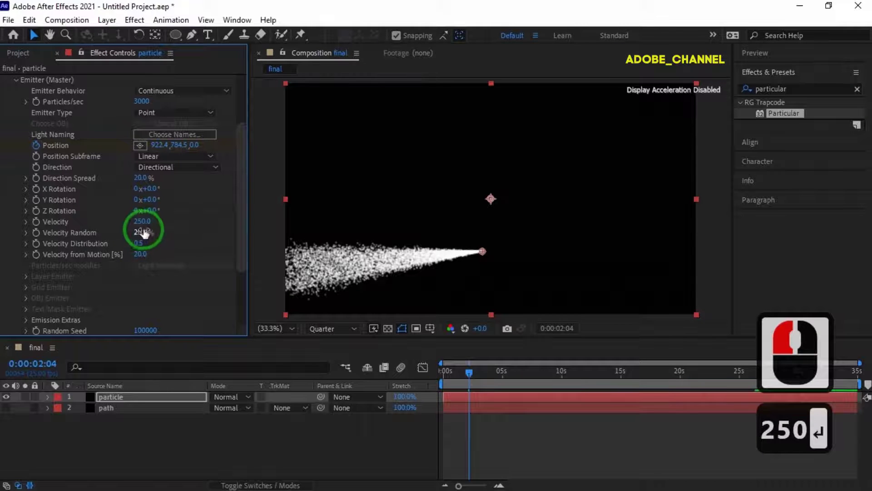
In Particle (Master), set Life to 2 seconds and Life Random to 75%.
{"action": "scroll", "coordinate": [140, 234], "scroll_direction": "down", "scroll_amount": 1}
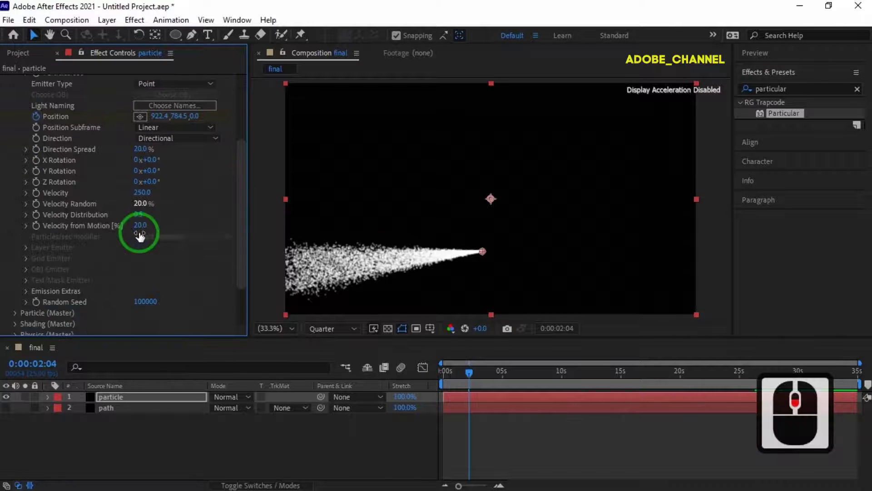
{"action": "scroll", "coordinate": [139, 235], "scroll_direction": "down", "scroll_amount": 1}
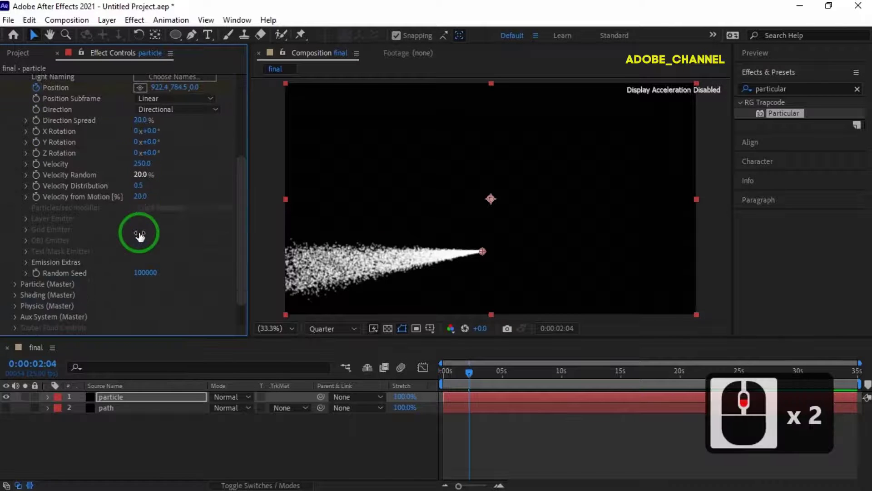
{"action": "left_click", "coordinate": [15, 283]}
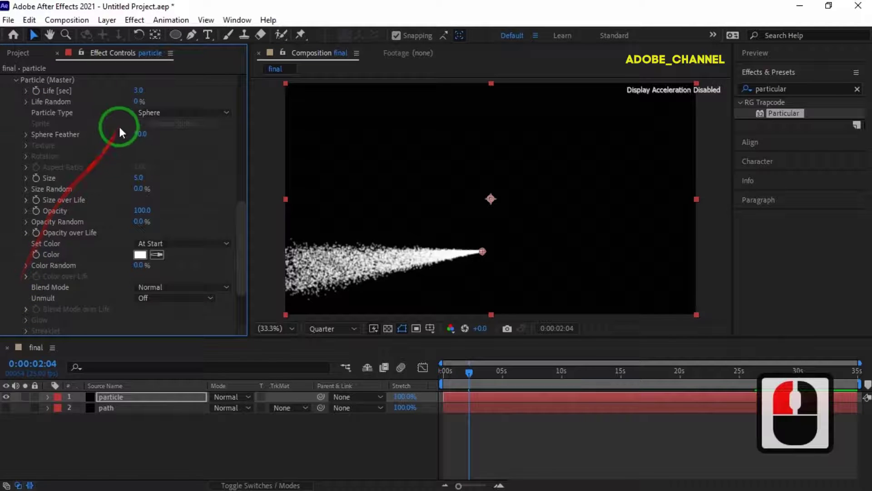
{"action": "left_click", "coordinate": [136, 91]}
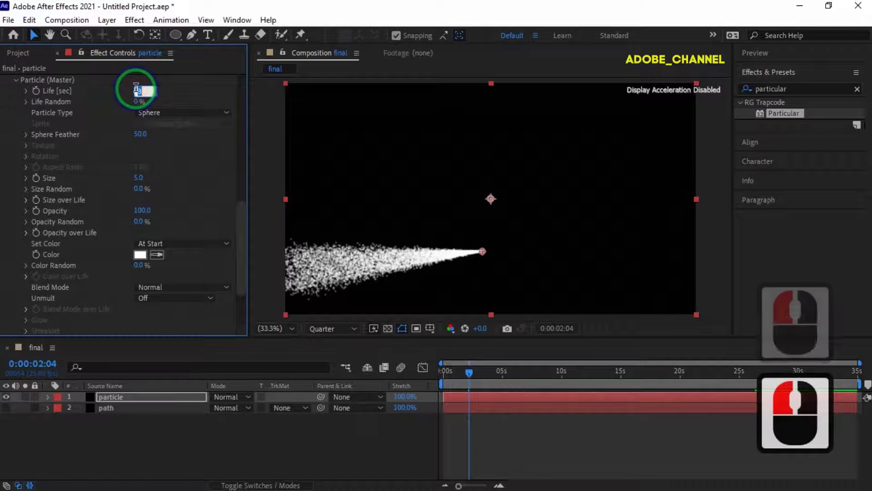
{"action": "type", "text": "2"}
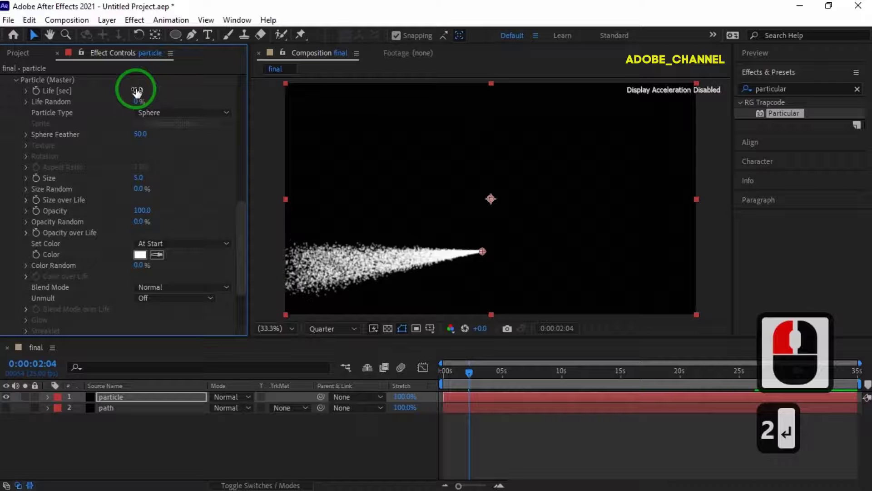
{"action": "left_click", "coordinate": [137, 101]}
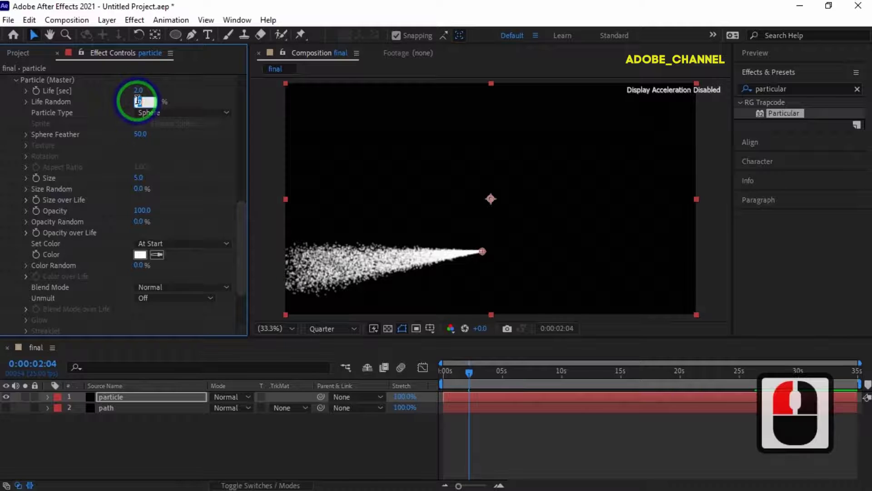
{"action": "type", "text": "75"}
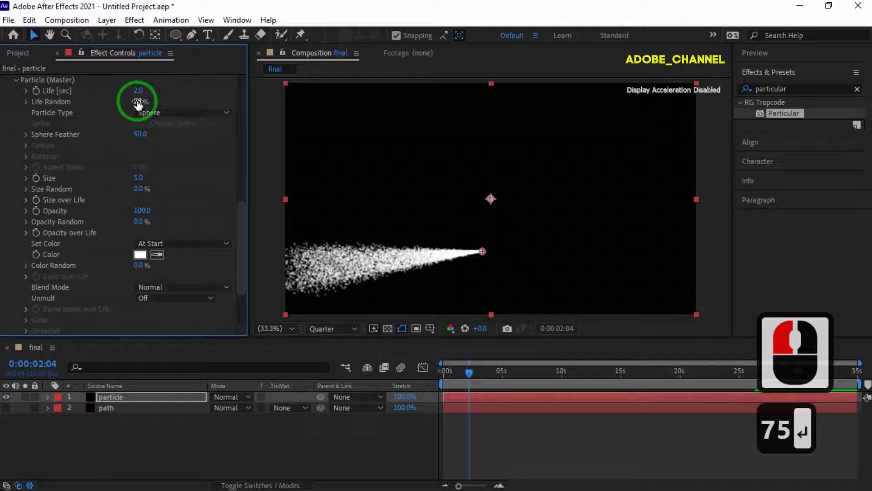
Set the particles' Sphere Feather to 0.
{"action": "left_click", "coordinate": [139, 134]}
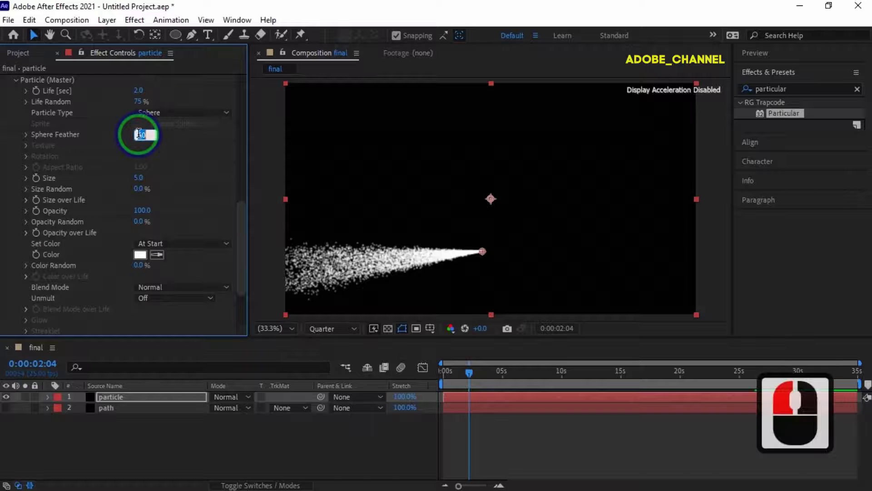
{"action": "type", "text": "0"}
{"action": "key", "text": "Return"}
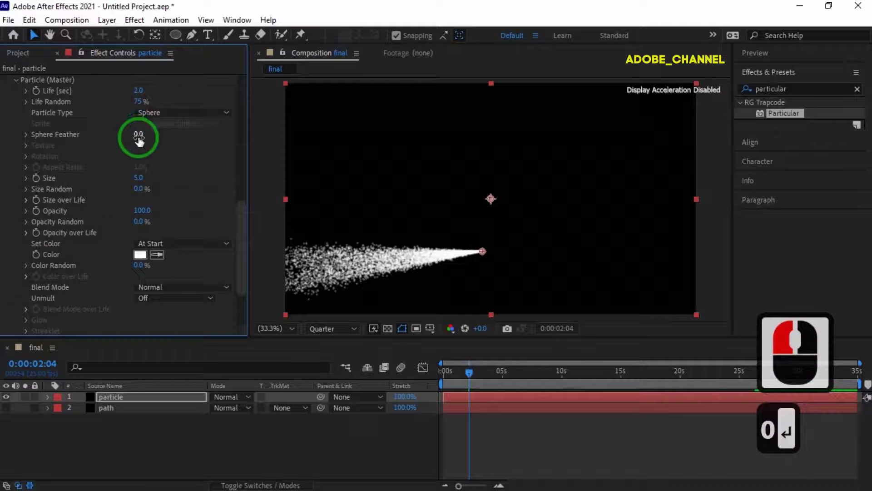
Set the particle Size to 2.5 and Size Random to 100%.
{"action": "left_click", "coordinate": [138, 177]}
{"action": "type", "text": "2.5"}
{"action": "key", "text": "Return"}
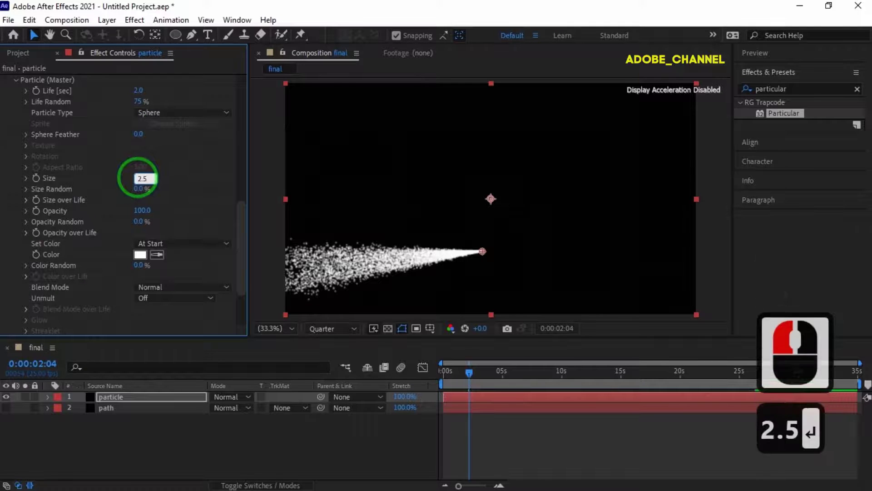
{"action": "left_click", "coordinate": [136, 187]}
{"action": "type", "text": "100"}
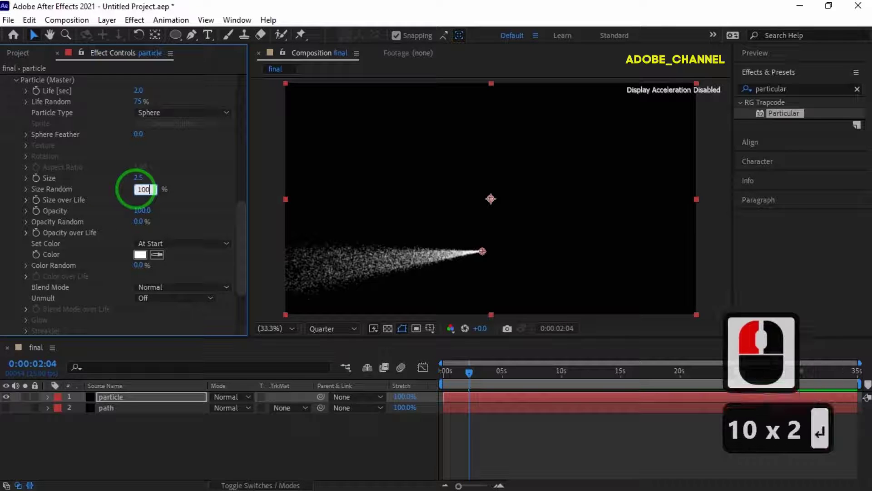
Apply the preset that falls linearly from start to end to the particles' Size over Life curve.
{"action": "left_click", "coordinate": [25, 200]}
{"action": "left_click", "coordinate": [223, 229]}
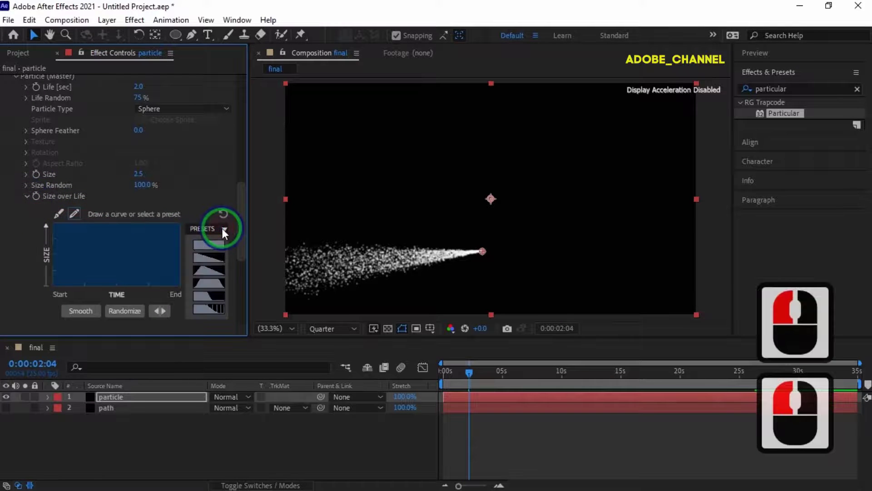
{"action": "left_click", "coordinate": [215, 258]}
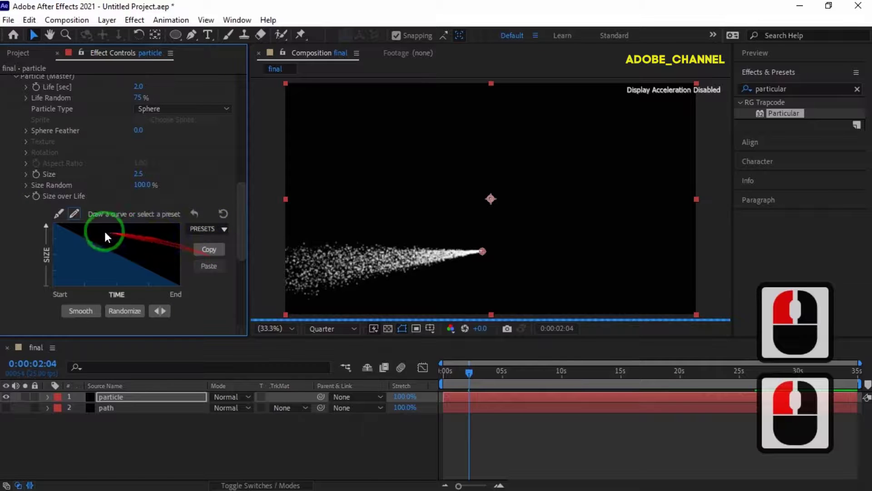
Set the particle Opacity to 80 and Opacity Random to 50%.
{"action": "scroll", "coordinate": [91, 225], "scroll_direction": "down", "scroll_amount": 3}
{"action": "scroll", "coordinate": [75, 236], "scroll_direction": "down", "scroll_amount": 2}
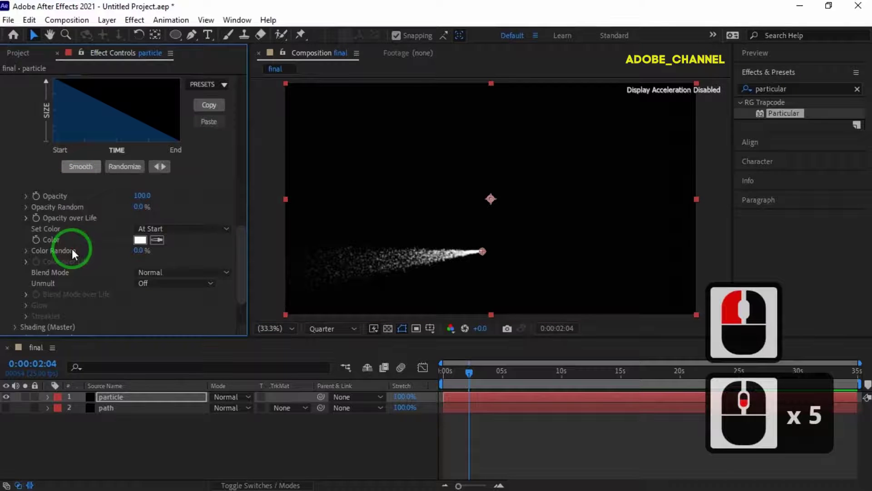
{"action": "left_click", "coordinate": [142, 195]}
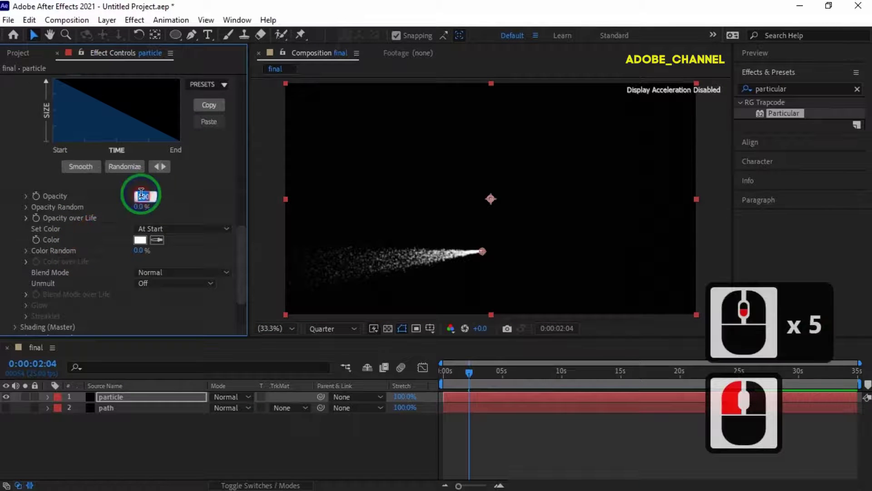
{"action": "type", "text": "80"}
{"action": "key", "text": "Return"}
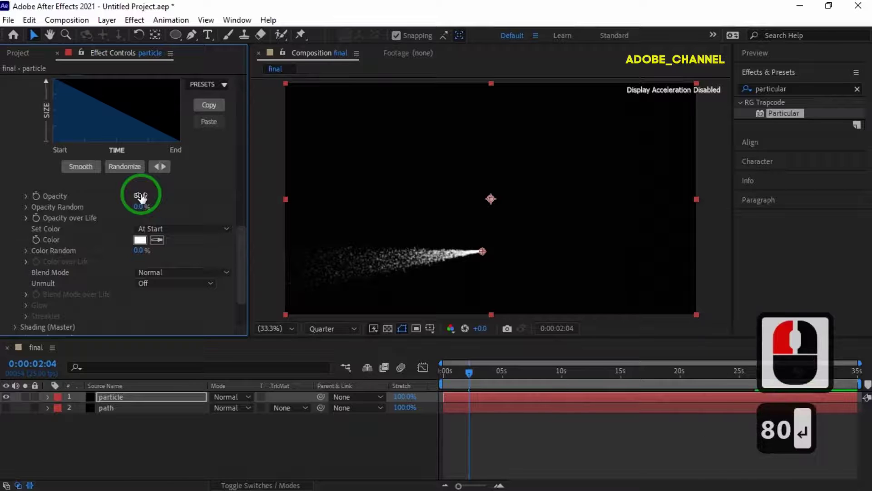
{"action": "left_click", "coordinate": [141, 206]}
{"action": "type", "text": "50"}
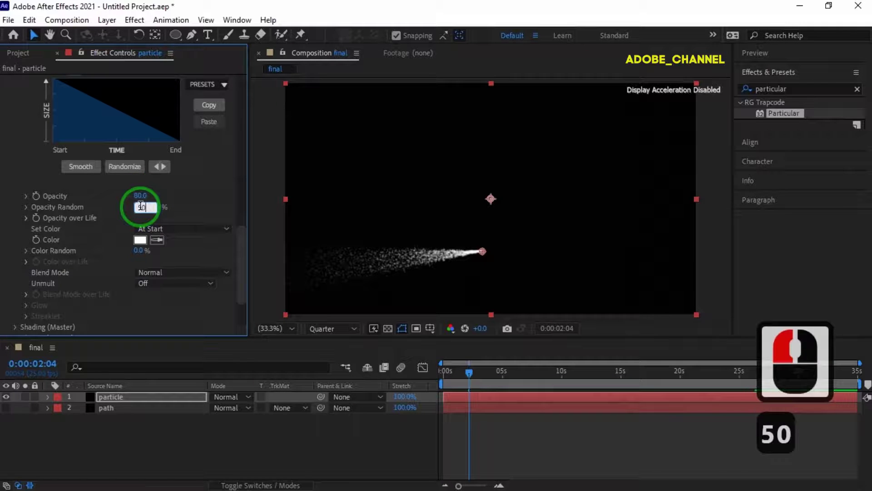
{"action": "key", "text": "Return"}
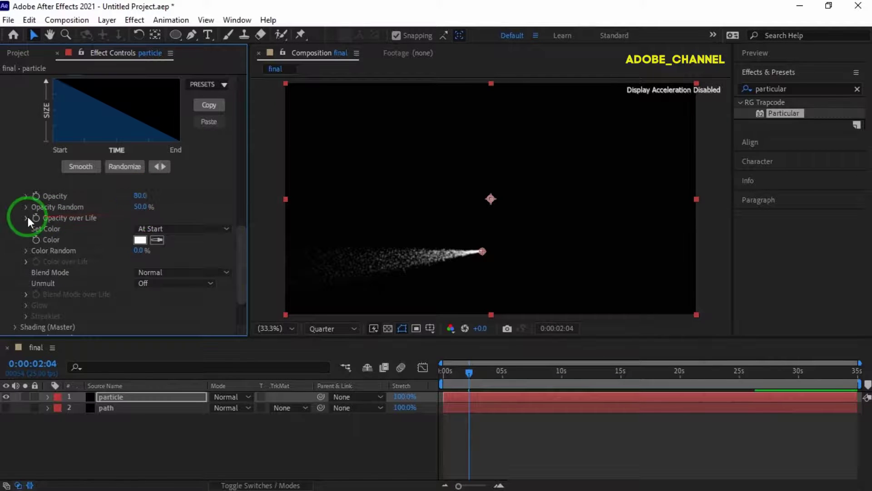
Apply the preset that falls linearly from start to end to the particles' Opacity over Life curve.
{"action": "left_click", "coordinate": [27, 217]}
{"action": "scroll", "coordinate": [194, 227], "scroll_direction": "down", "scroll_amount": 1}
{"action": "left_click", "coordinate": [223, 230]}
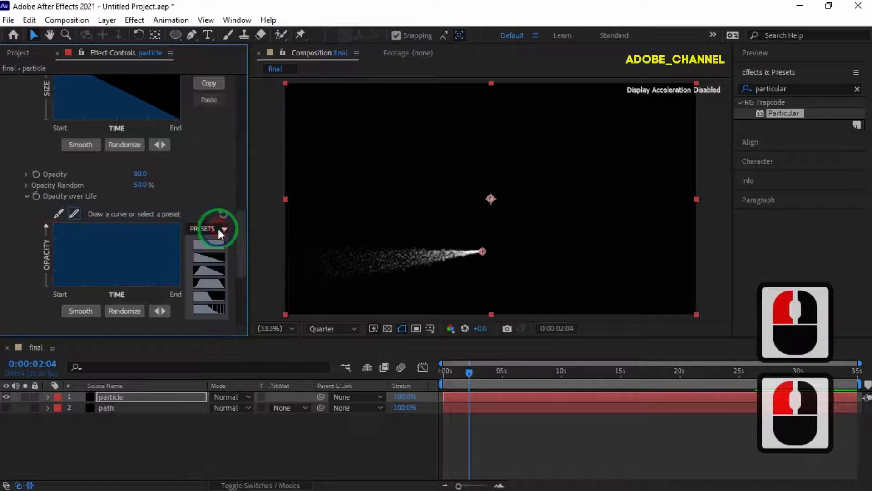
{"action": "left_click", "coordinate": [209, 259]}
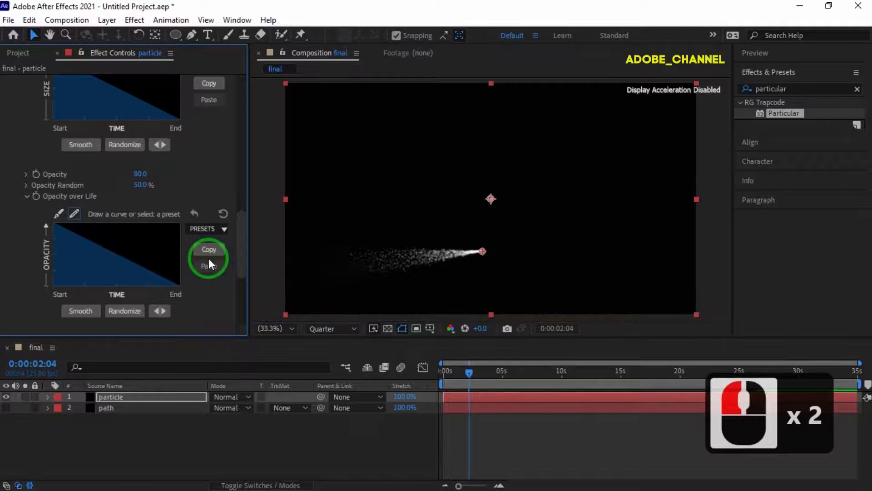
Set the particle Color to red (F30C0C) and the particle Blend Mode to Screen.
{"action": "scroll", "coordinate": [170, 263], "scroll_direction": "down", "scroll_amount": 4}
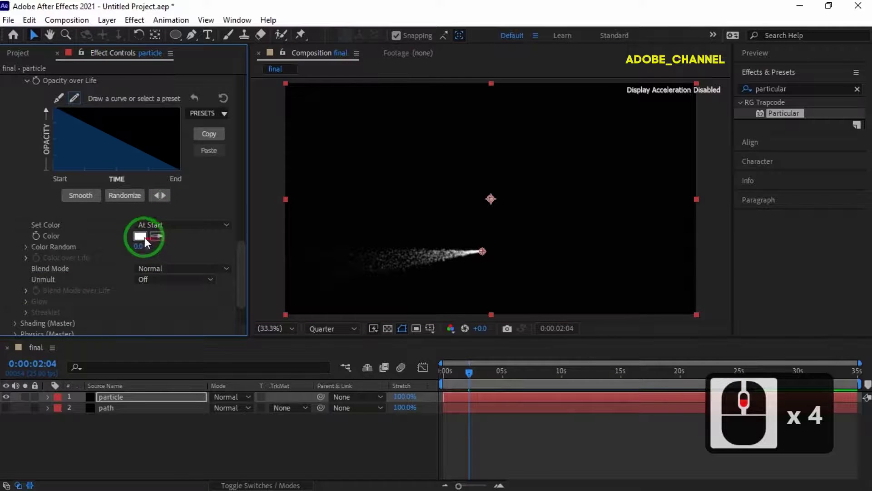
{"action": "left_click", "coordinate": [139, 236]}
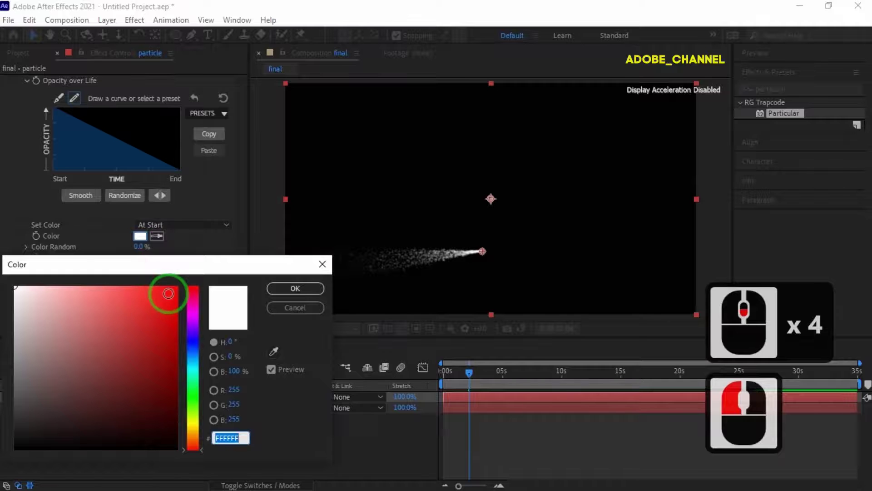
{"action": "left_click", "coordinate": [169, 293]}
{"action": "left_click", "coordinate": [296, 288]}
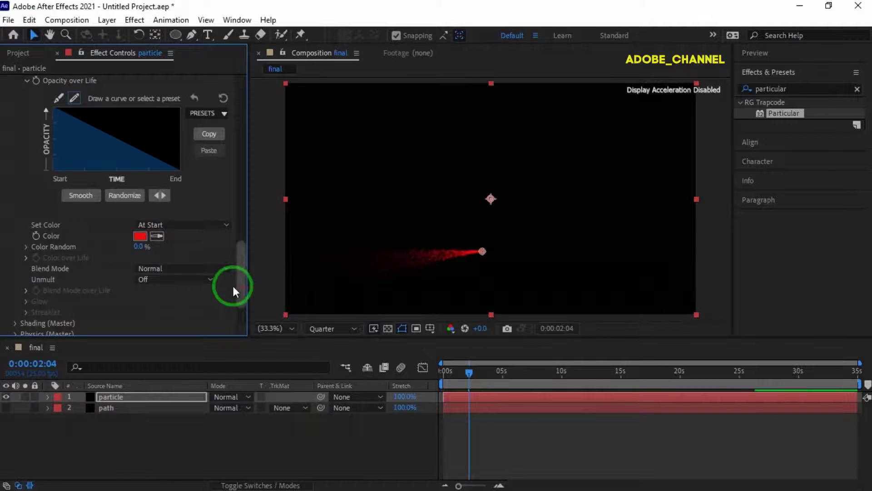
{"action": "left_click", "coordinate": [227, 269]}
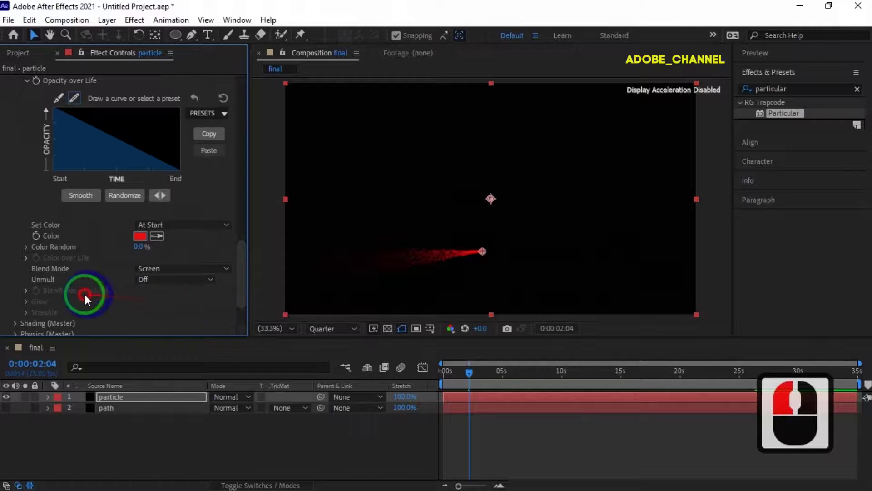
In the Air physics Turbulence Field, set Affect Position to 50 and Fade-in Time to 1 second.
{"action": "scroll", "coordinate": [35, 323], "scroll_direction": "down", "scroll_amount": 3}
{"action": "left_click", "coordinate": [14, 276]}
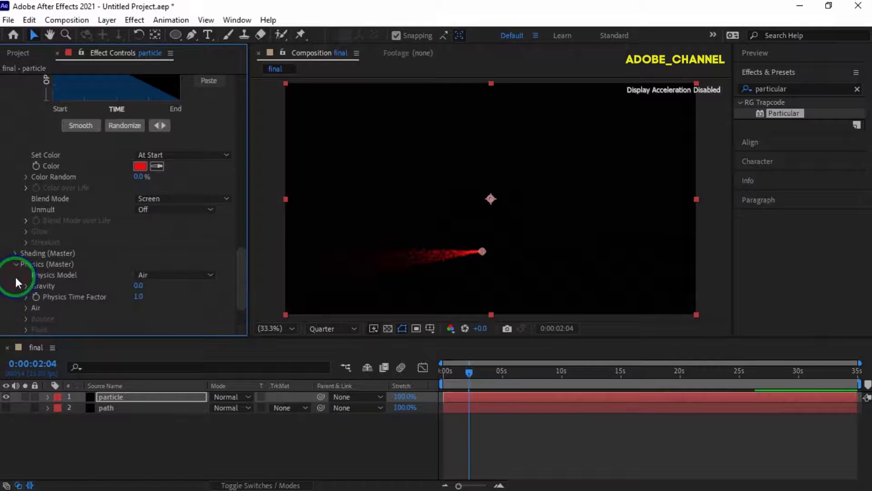
{"action": "left_click", "coordinate": [28, 309]}
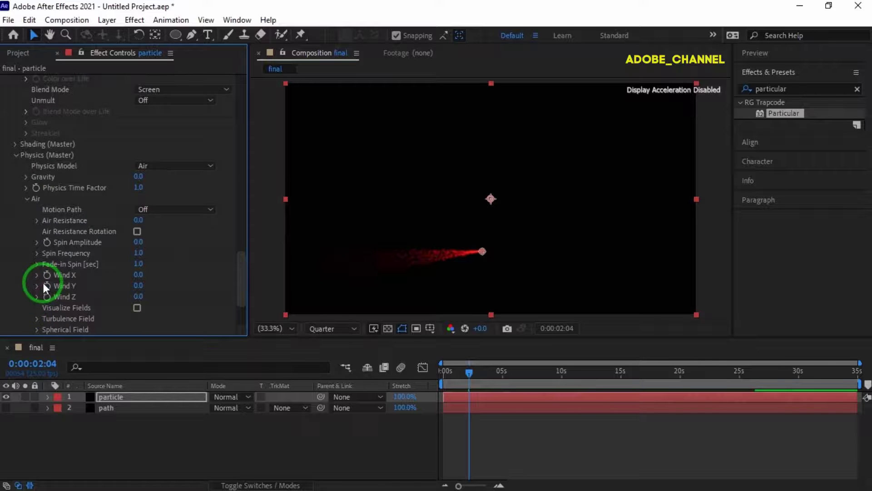
{"action": "left_click", "coordinate": [37, 318]}
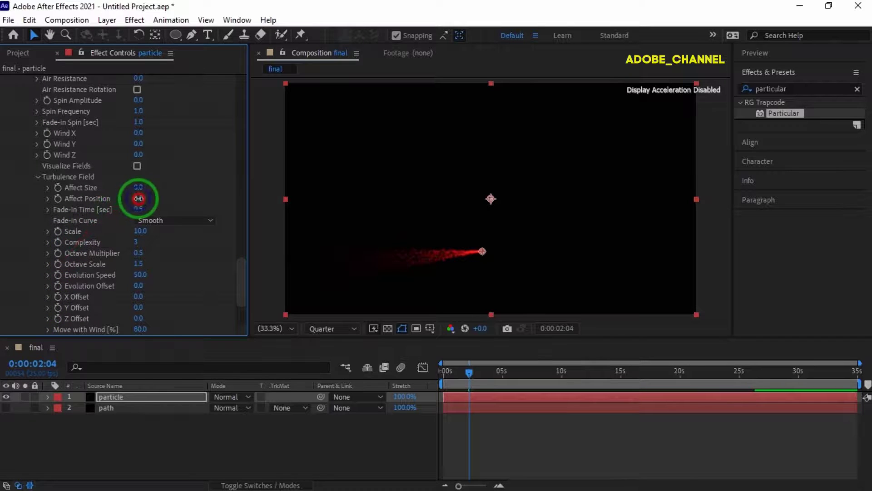
{"action": "key", "text": "Return"}
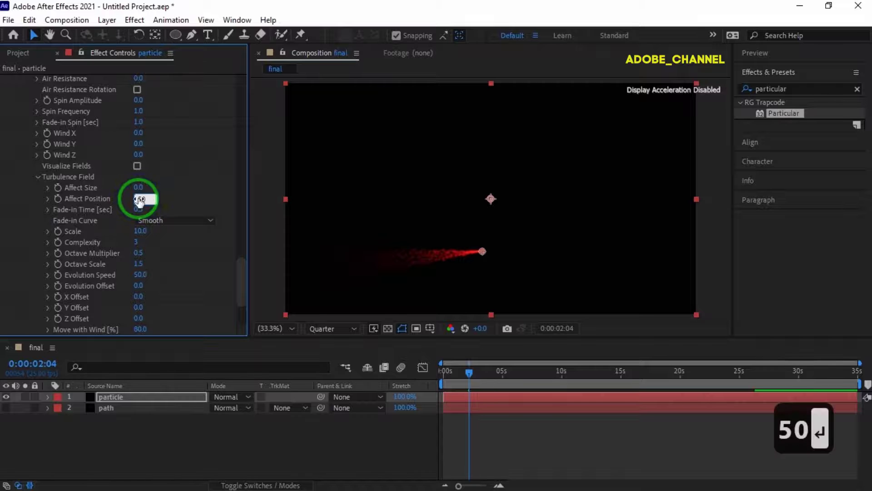
{"action": "left_click", "coordinate": [139, 209]}
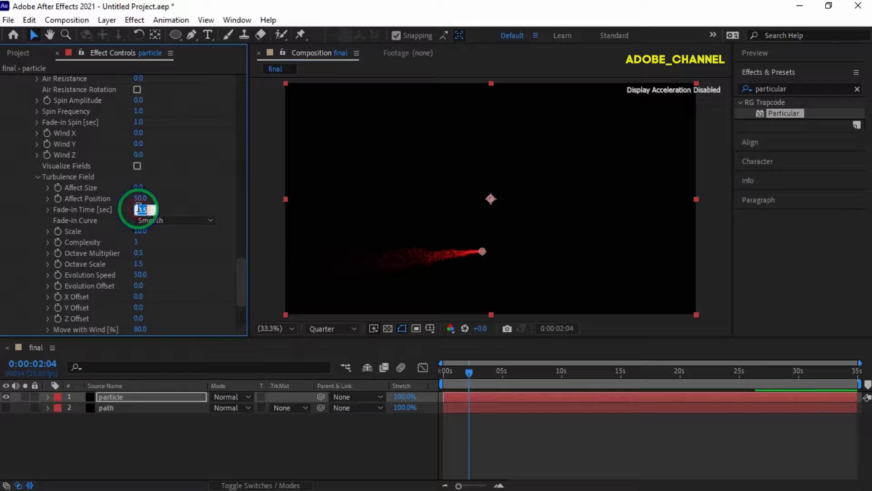
{"action": "type", "text": "1"}
{"action": "key", "text": "Return"}
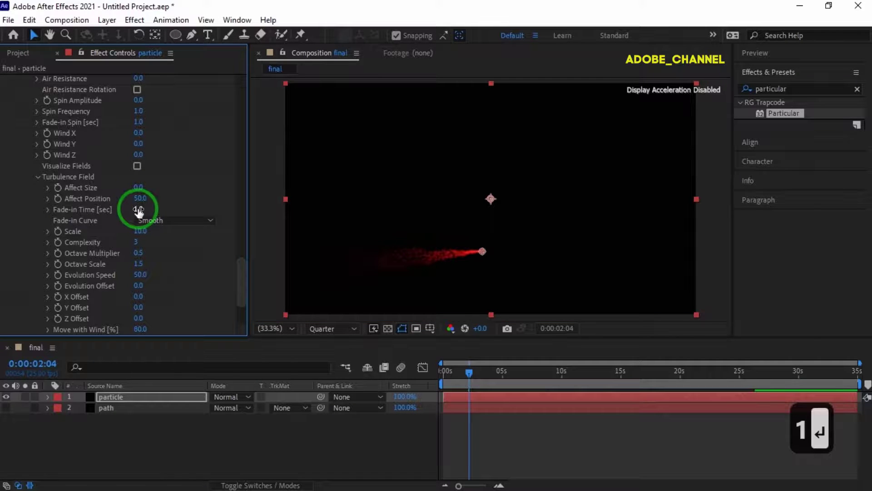
Switch Motion Blur to On in Particular's Rendering settings.
{"action": "scroll", "coordinate": [106, 231], "scroll_direction": "down", "scroll_amount": 4}
{"action": "left_click", "coordinate": [15, 329]}
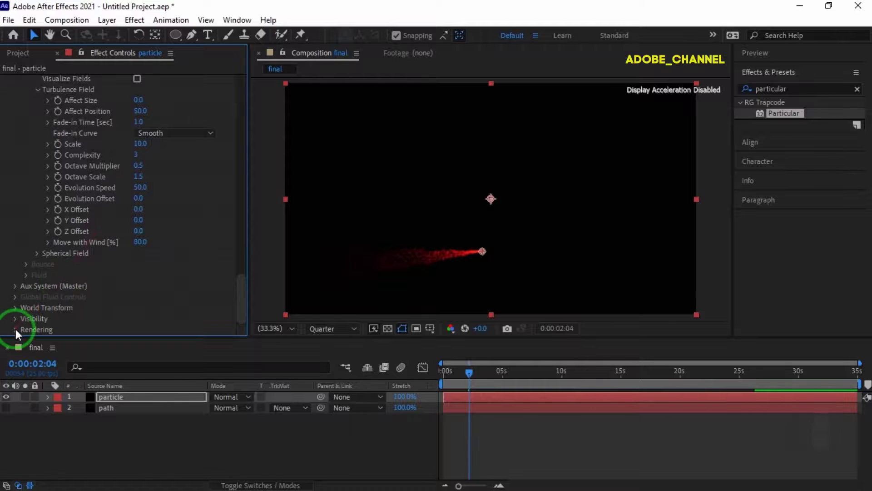
{"action": "left_click", "coordinate": [26, 328]}
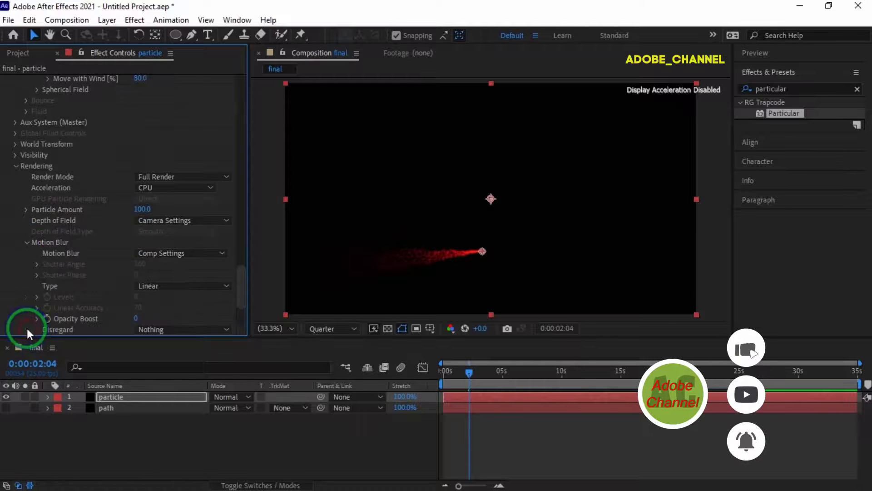
{"action": "left_click", "coordinate": [221, 253]}
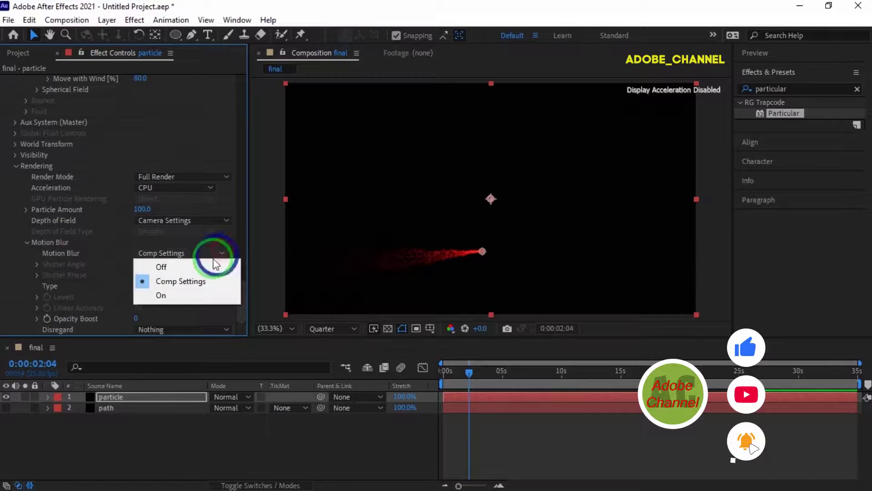
{"action": "left_click", "coordinate": [188, 296]}
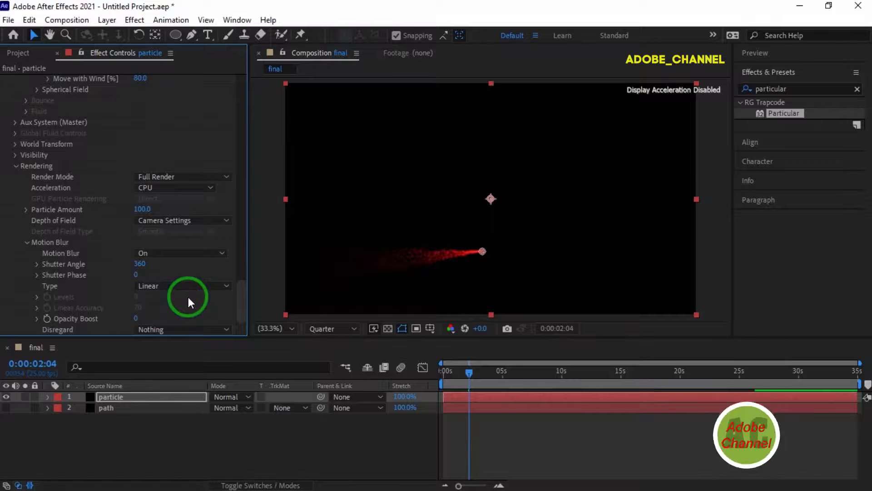
Duplicate the particle layer and set the copy's particle Color to yellow (F3E50C).
{"action": "left_click", "coordinate": [134, 397]}
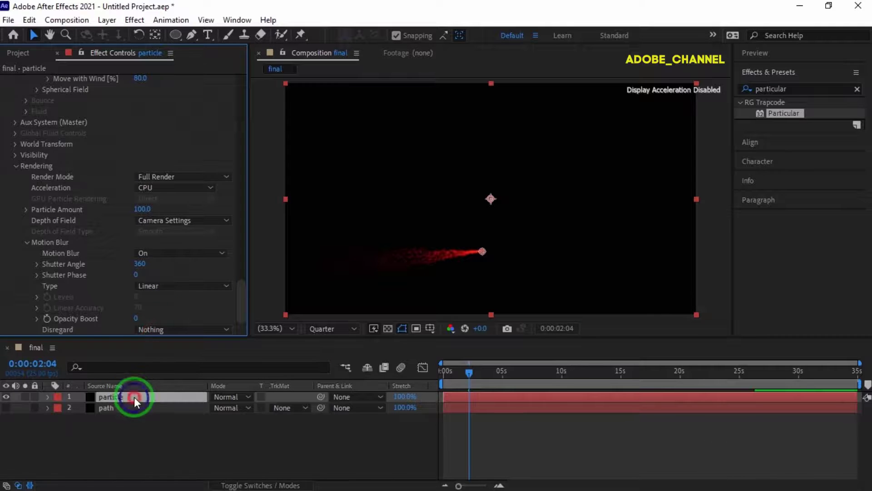
{"action": "key", "text": "ctrl+d"}
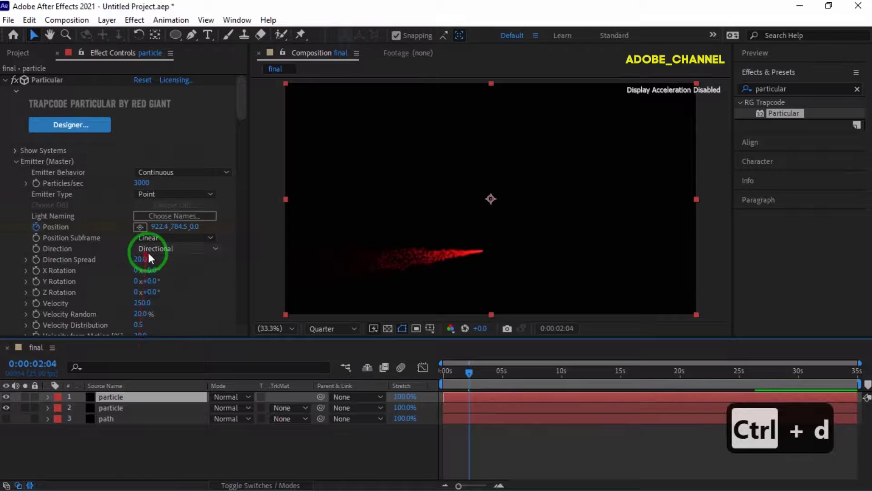
{"action": "scroll", "coordinate": [148, 252], "scroll_direction": "down", "scroll_amount": 8}
{"action": "scroll", "coordinate": [149, 246], "scroll_direction": "down", "scroll_amount": 10}
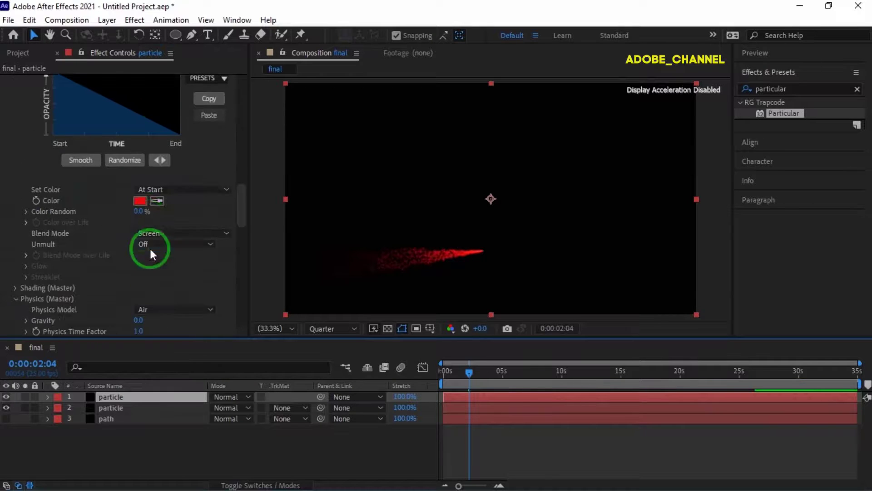
{"action": "left_click", "coordinate": [142, 202]}
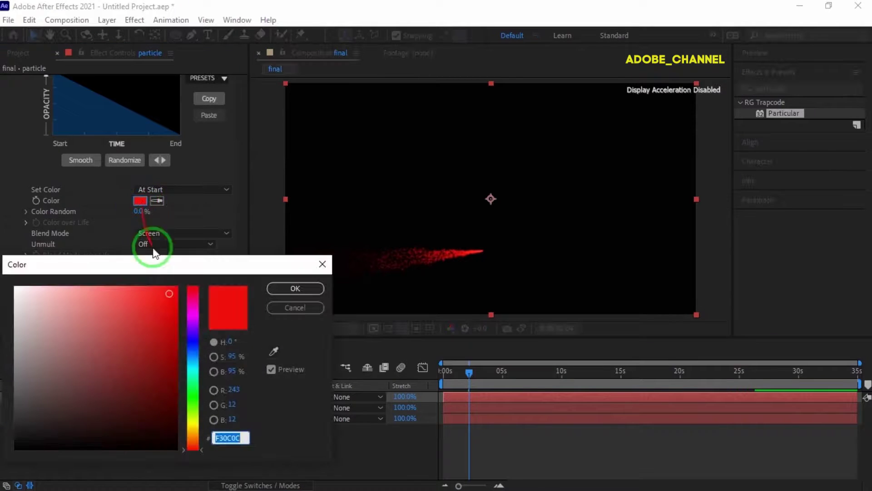
{"action": "left_click", "coordinate": [193, 424]}
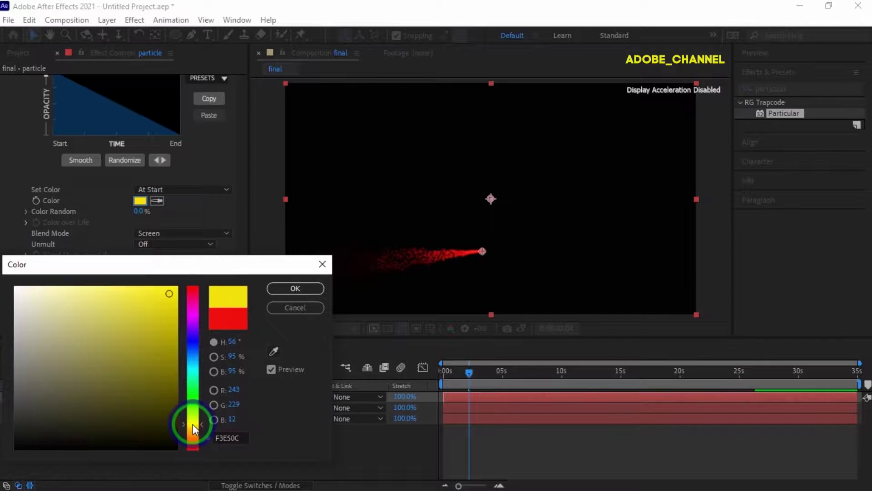
{"action": "left_click", "coordinate": [296, 289]}
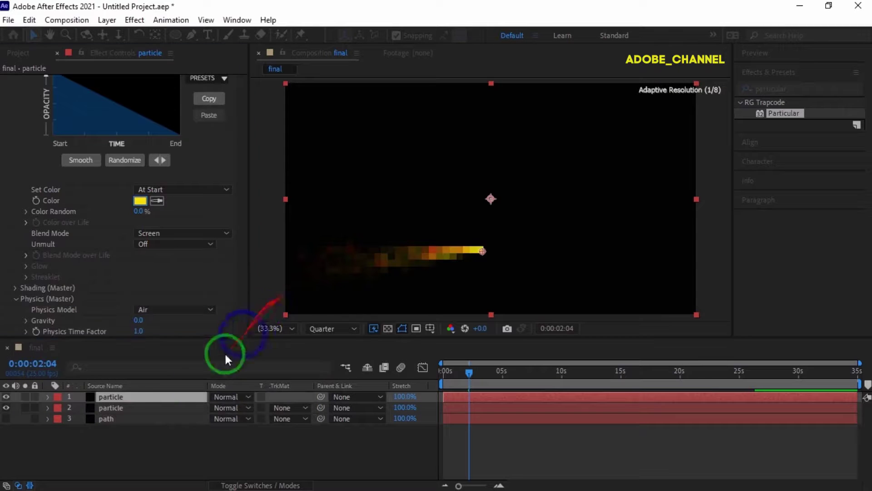
Flip the yellow particle layer horizontally to mirror the red trail.
{"action": "right_click", "coordinate": [167, 397]}
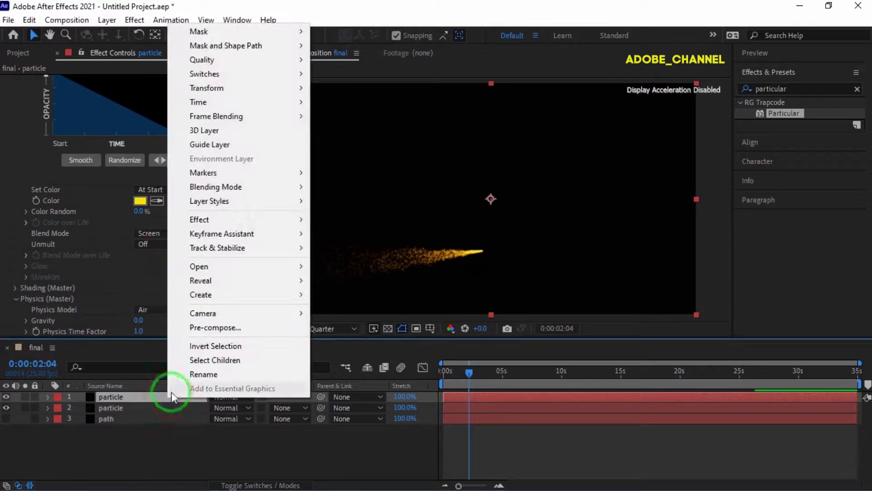
{"action": "mouse_move", "coordinate": [302, 88]}
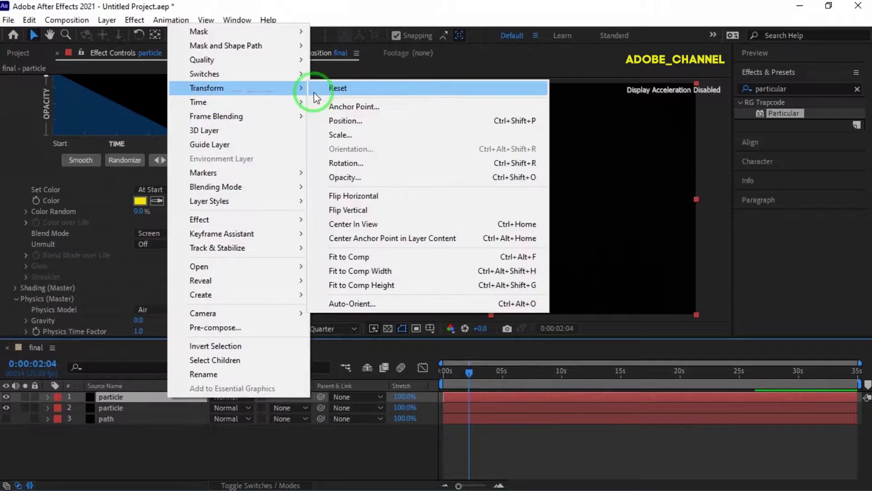
{"action": "left_click", "coordinate": [334, 196]}
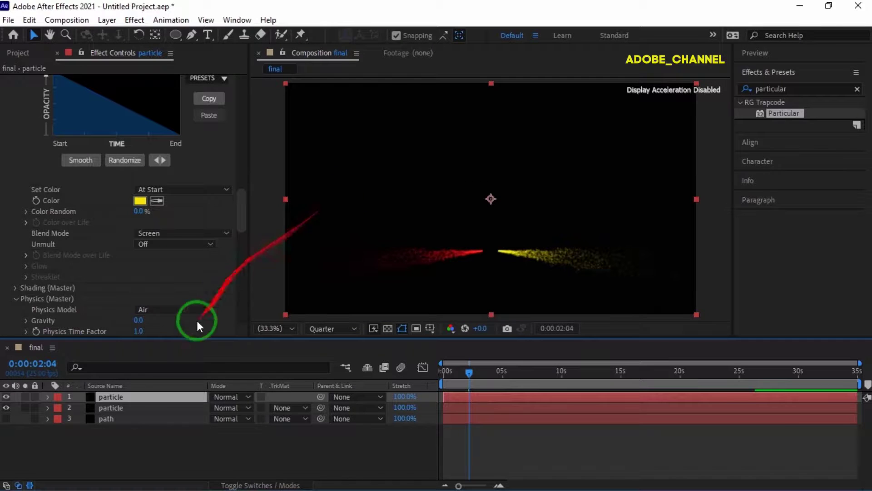
Duplicate the red and yellow particle layers together and flip the two copies vertically.
{"action": "left_click", "coordinate": [146, 407], "text": "ctrl"}
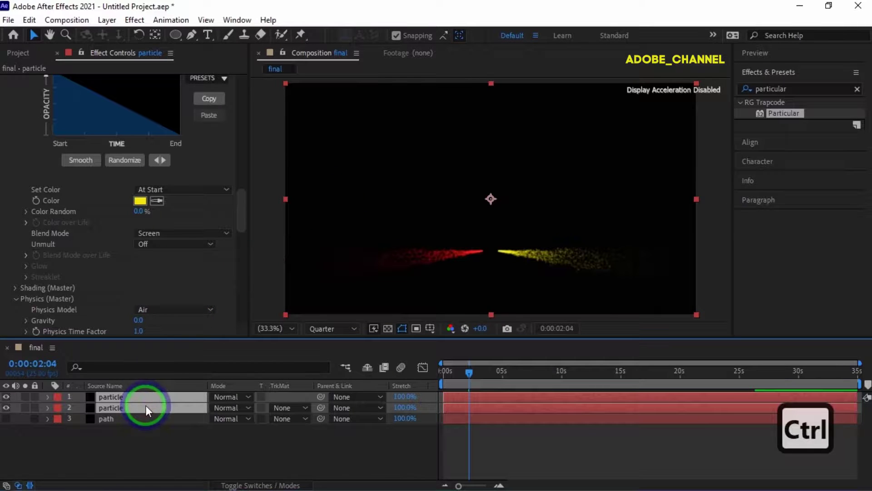
{"action": "key", "text": "ctrl+d"}
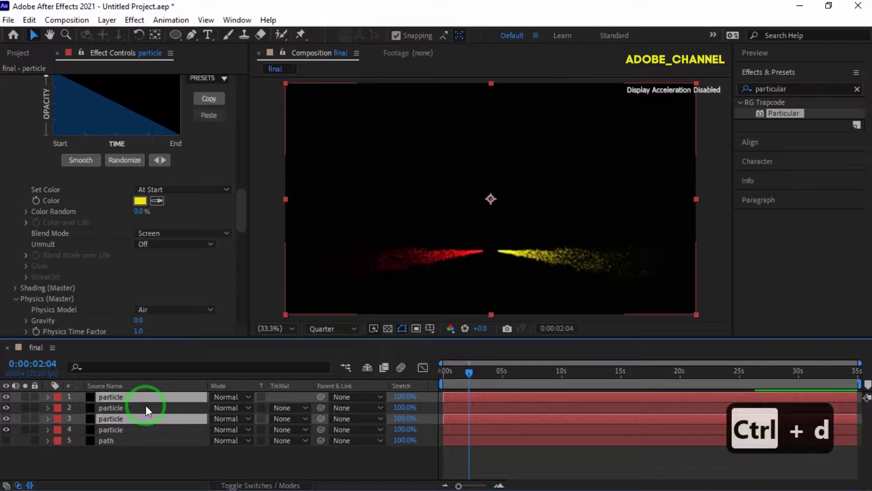
{"action": "right_click", "coordinate": [157, 396]}
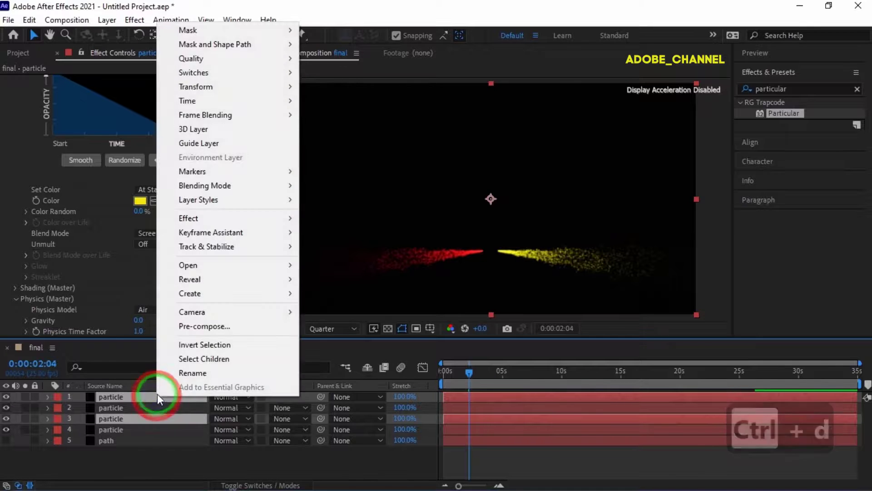
{"action": "mouse_move", "coordinate": [204, 94]}
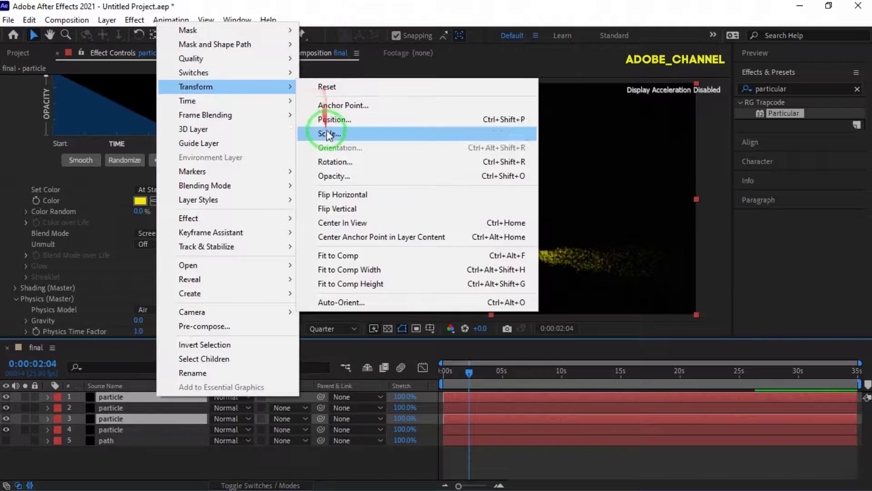
{"action": "left_click", "coordinate": [329, 212]}
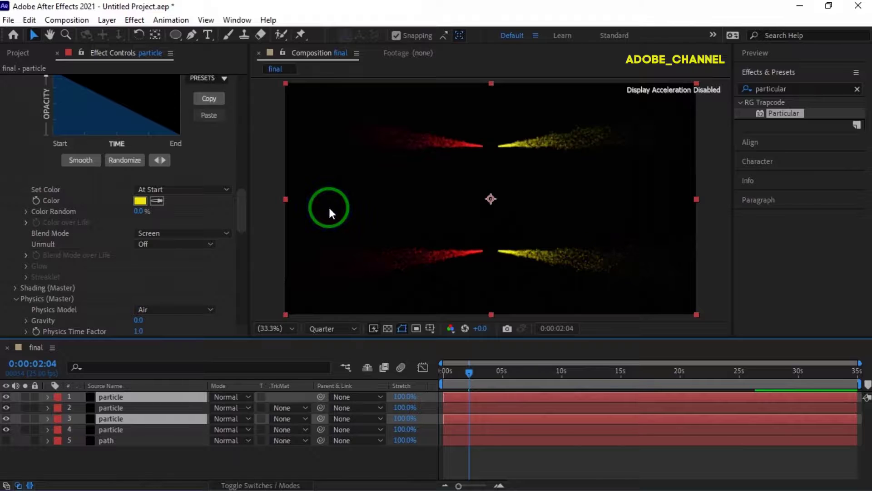
Set the particle Color of the topmost particle layer, the vertically flipped yellow copy, to blue (220CF3).
{"action": "left_click", "coordinate": [153, 409]}
{"action": "left_click", "coordinate": [152, 397]}
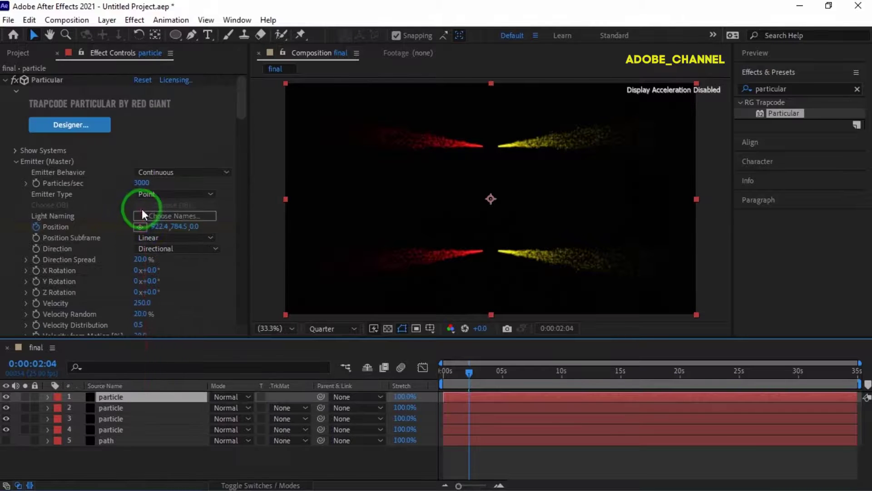
{"action": "scroll", "coordinate": [141, 228], "scroll_direction": "down", "scroll_amount": 5}
{"action": "scroll", "coordinate": [141, 228], "scroll_direction": "down", "scroll_amount": 10}
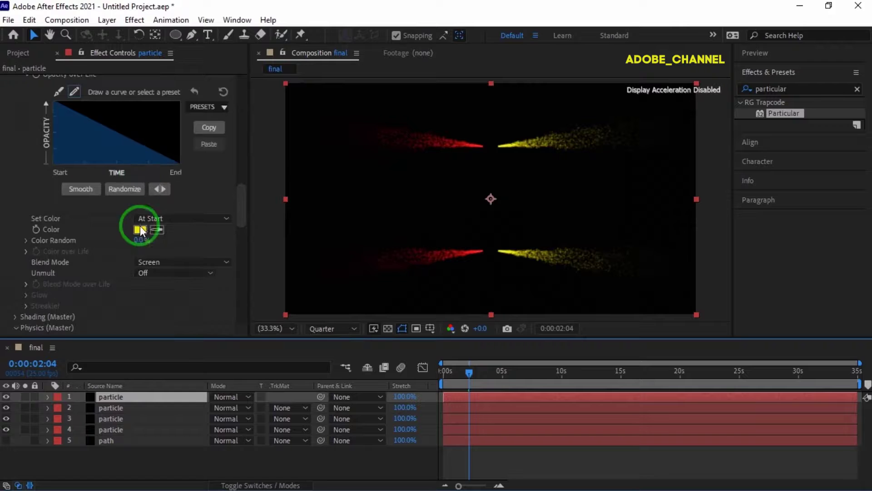
{"action": "left_click", "coordinate": [139, 228]}
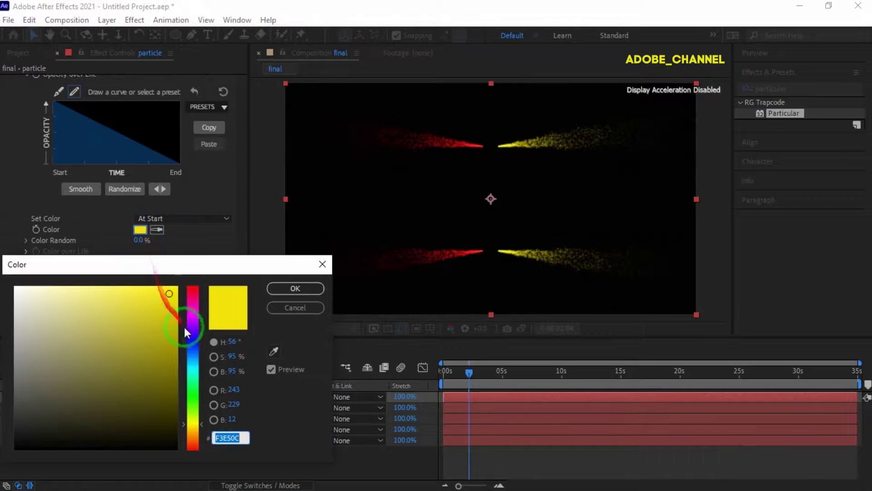
{"action": "left_click", "coordinate": [191, 340]}
{"action": "left_click", "coordinate": [295, 289]}
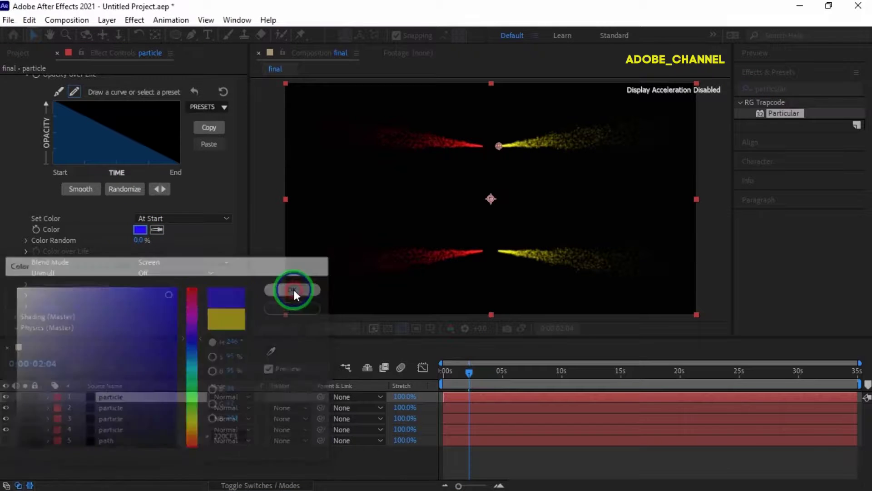
Set the particle Color of the third layer, the vertically flipped red copy, to bright green.
{"action": "left_click", "coordinate": [122, 418]}
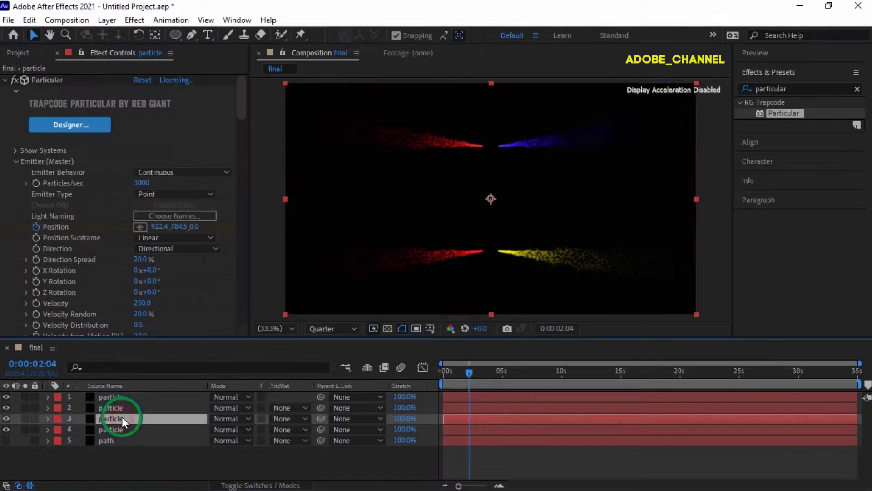
{"action": "left_click", "coordinate": [143, 240]}
{"action": "scroll", "coordinate": [138, 241], "scroll_direction": "down", "scroll_amount": 15}
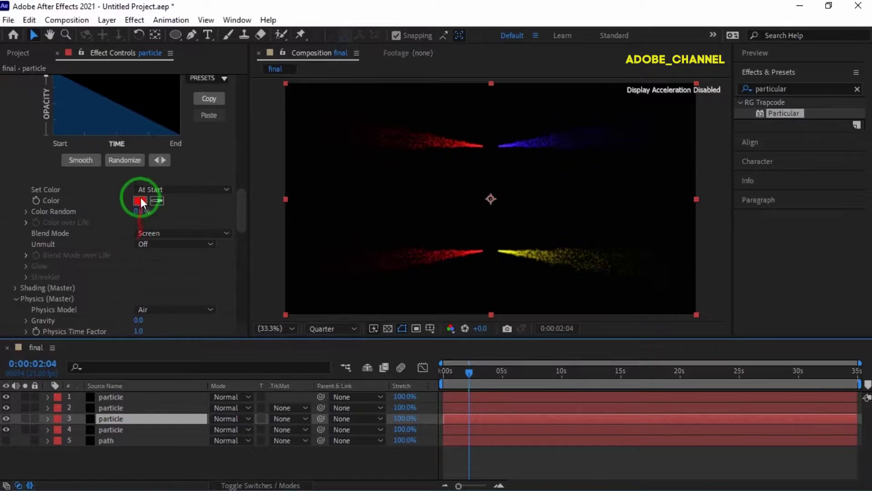
{"action": "left_click", "coordinate": [140, 201]}
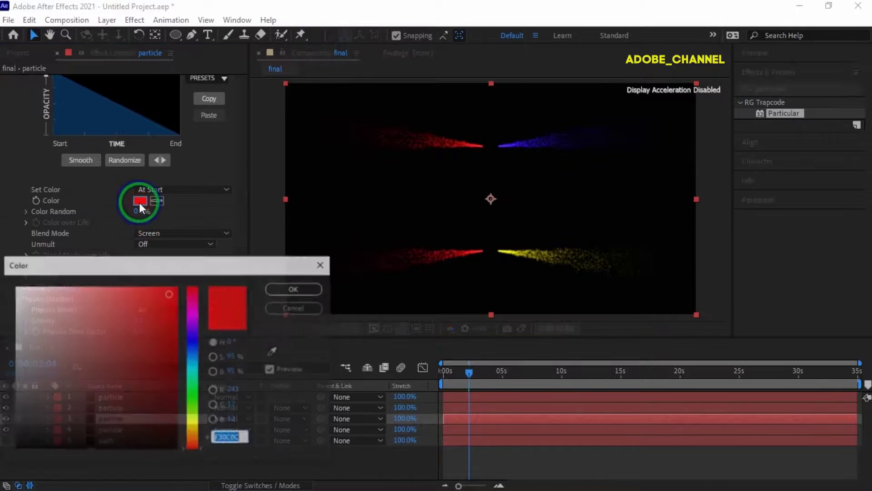
{"action": "left_click", "coordinate": [191, 401]}
{"action": "left_click", "coordinate": [297, 294]}
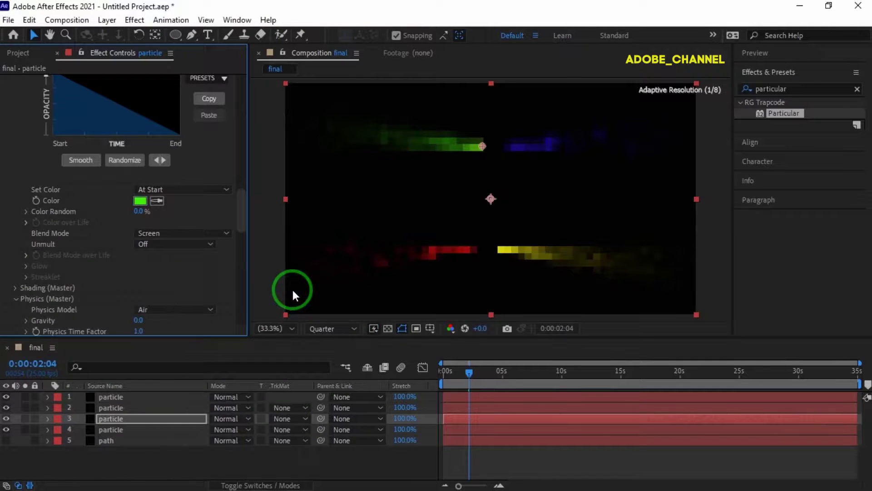
Add a new adjustment layer above the particle layers and apply the Color Correction Curves effect to it.
{"action": "left_click", "coordinate": [163, 462]}
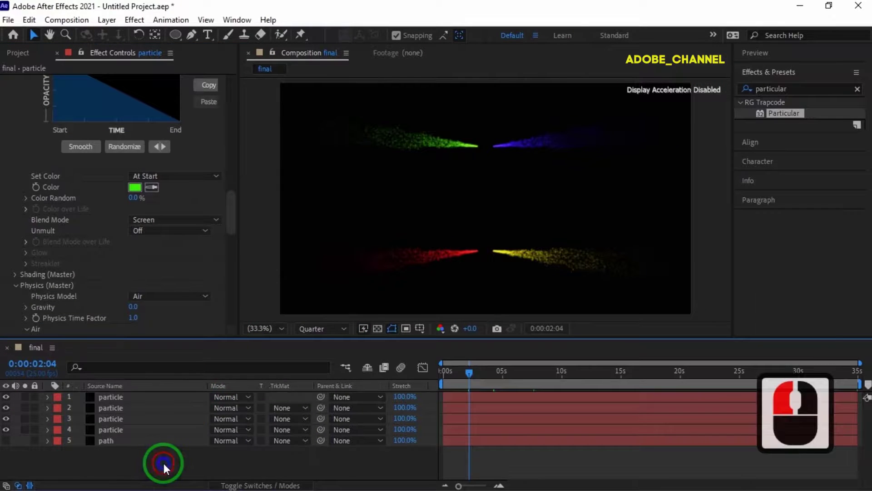
{"action": "right_click", "coordinate": [164, 463]}
{"action": "mouse_move", "coordinate": [230, 309]}
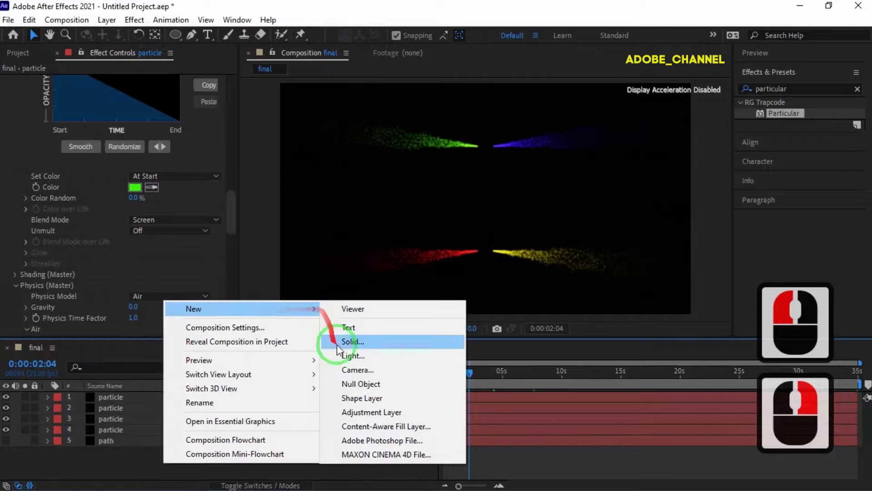
{"action": "left_click", "coordinate": [347, 412]}
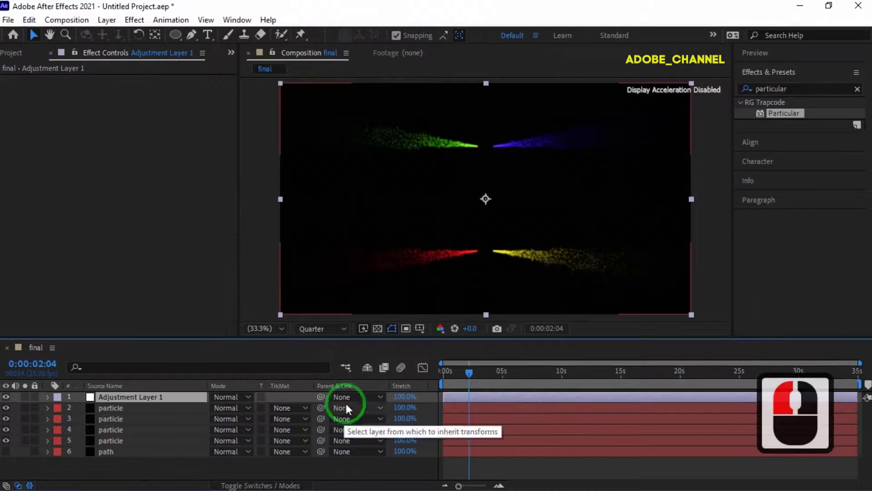
{"action": "left_click", "coordinate": [751, 91]}
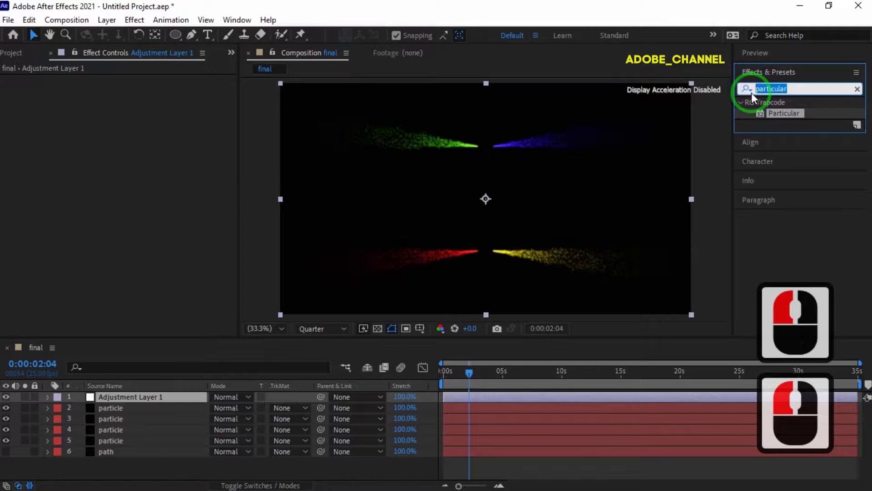
{"action": "type", "text": "curv"}
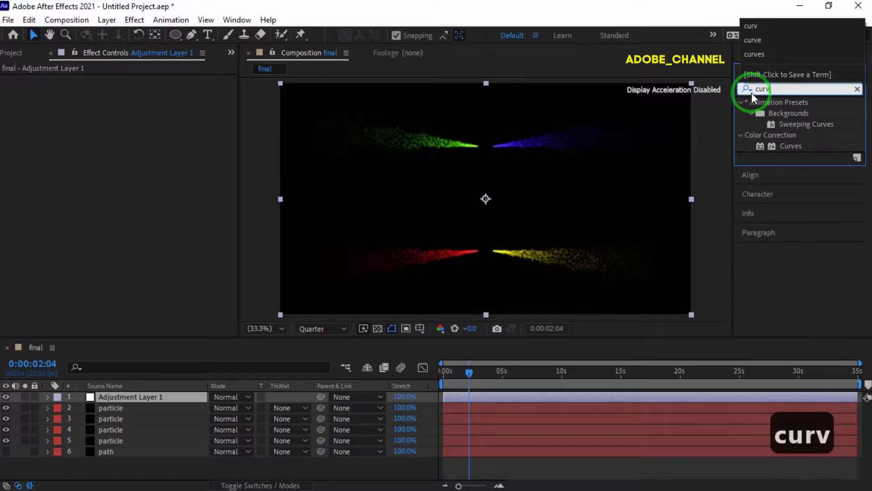
{"action": "double_click", "coordinate": [786, 145]}
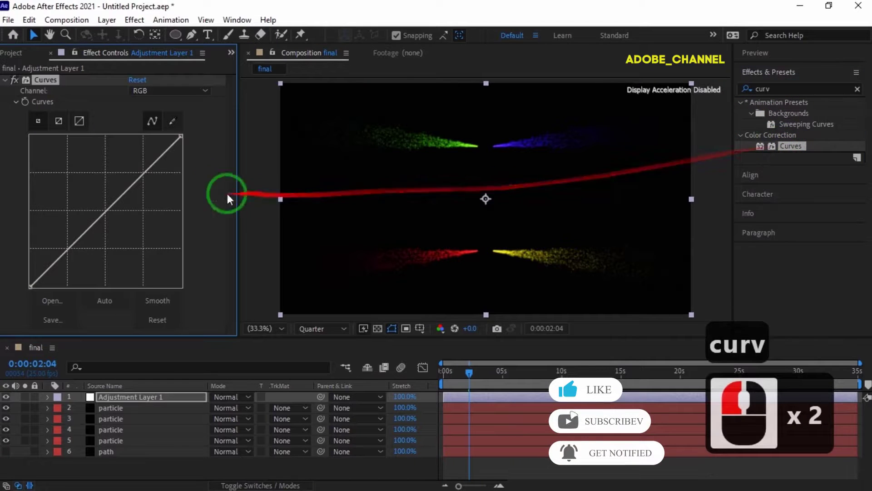
Shape the adjustment layer's RGB curve by raising the highlights strongly and pulling the shadows back close to the original diagonal.
{"action": "left_click", "coordinate": [144, 172]}
{"action": "left_click_drag", "start_coordinate": [143, 173], "coordinate": [133, 150]}
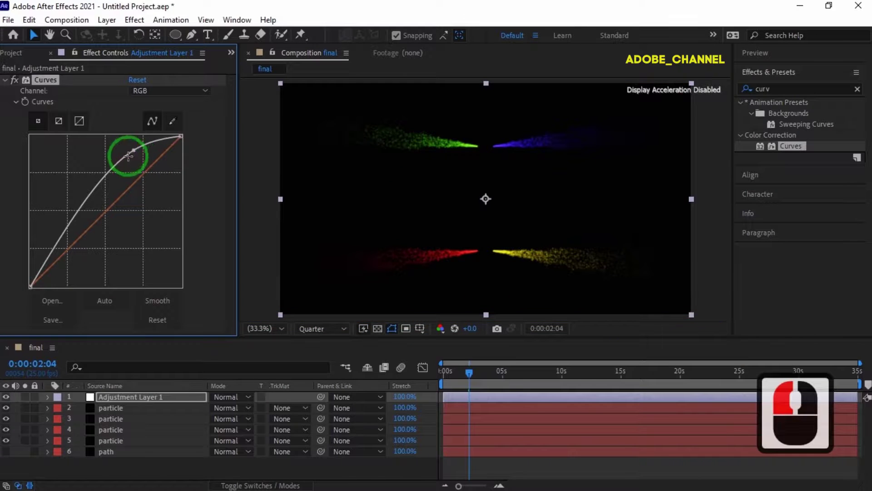
{"action": "left_click_drag", "start_coordinate": [61, 236], "coordinate": [67, 244]}
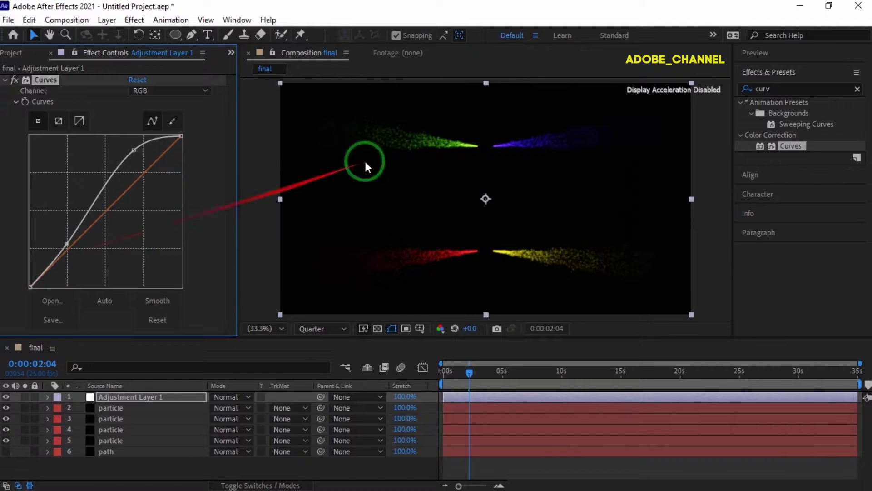
Play the final composition's preview to examine the four colored particle trails, and stop the playback.
{"action": "left_click", "coordinate": [803, 54]}
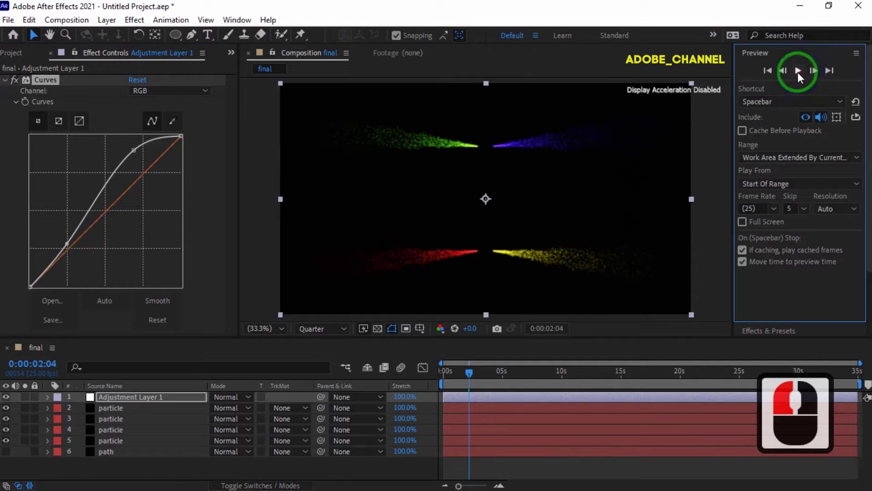
{"action": "left_click", "coordinate": [798, 71]}
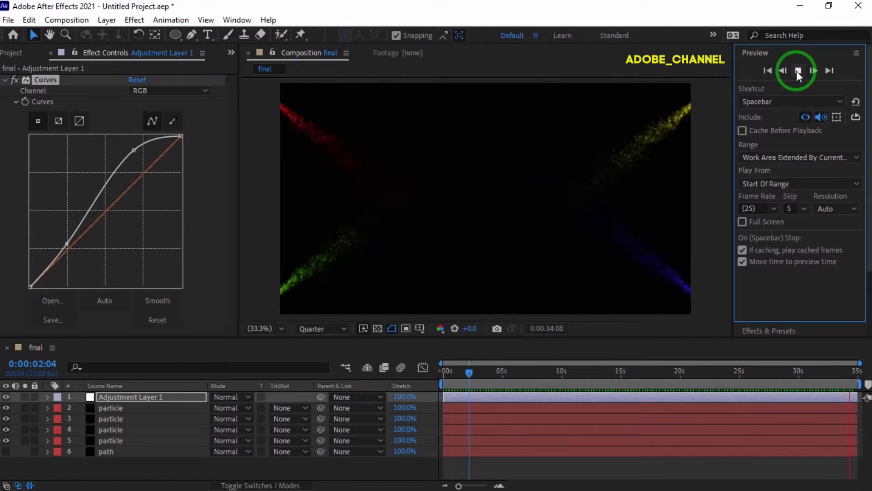
{"action": "left_click", "coordinate": [798, 71]}
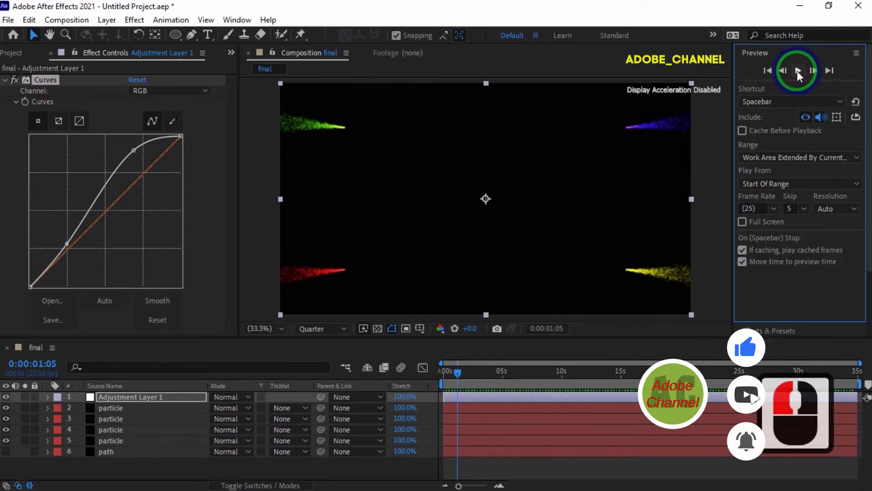